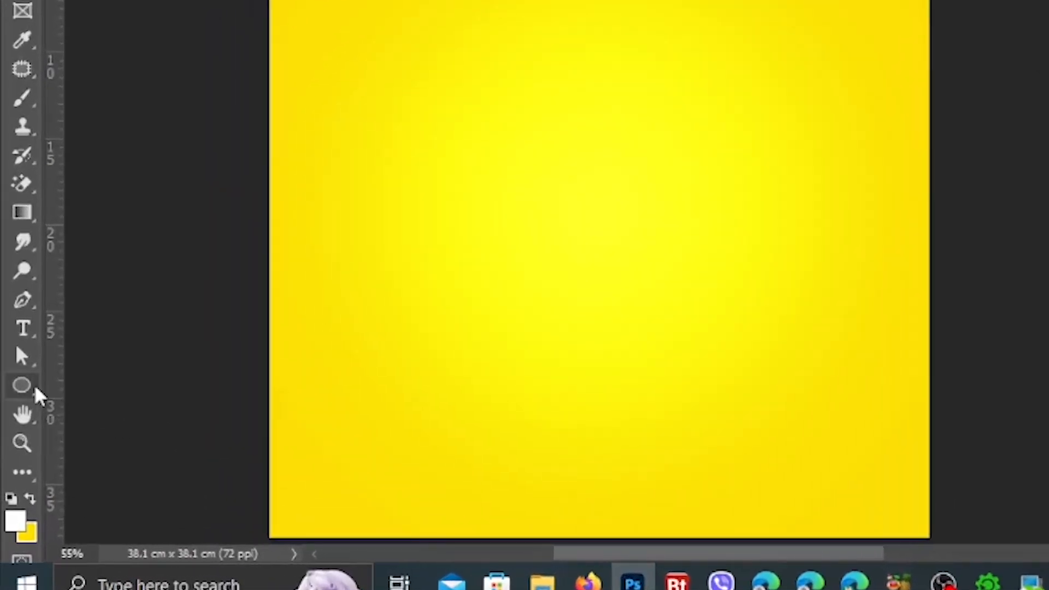
# Draw a white circle about 20.4 cm in diameter with the Ellipse tool and move it near the canvas centre.
pyautogui.click(23, 386)
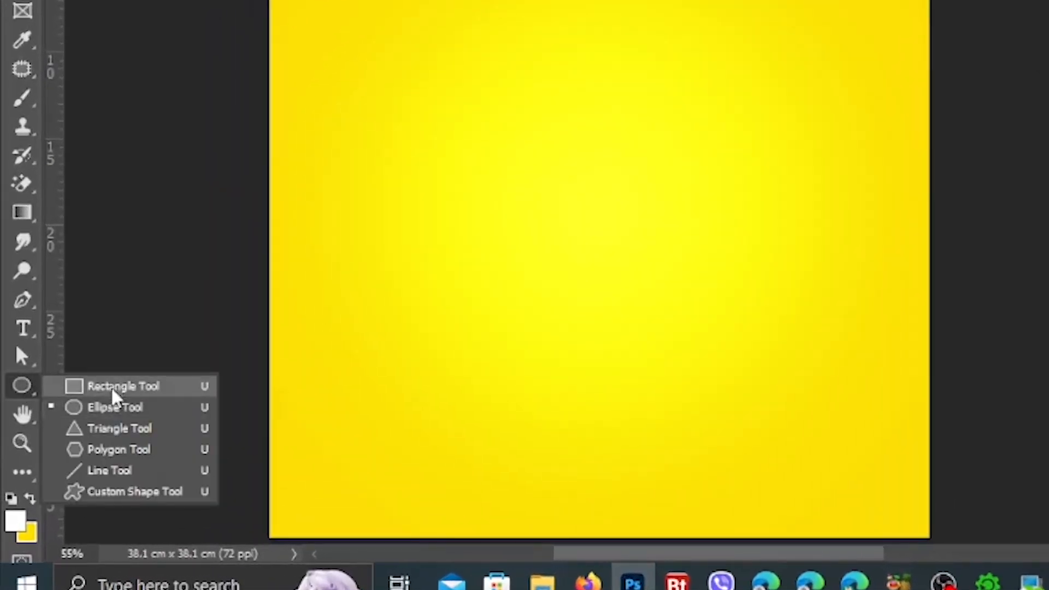
pyautogui.click(115, 407)
pyautogui.moveTo(385, 242); pyautogui.dragTo(509, 363)
pyautogui.press('v')
pyautogui.moveTo(371, 248); pyautogui.dragTo(414, 326)
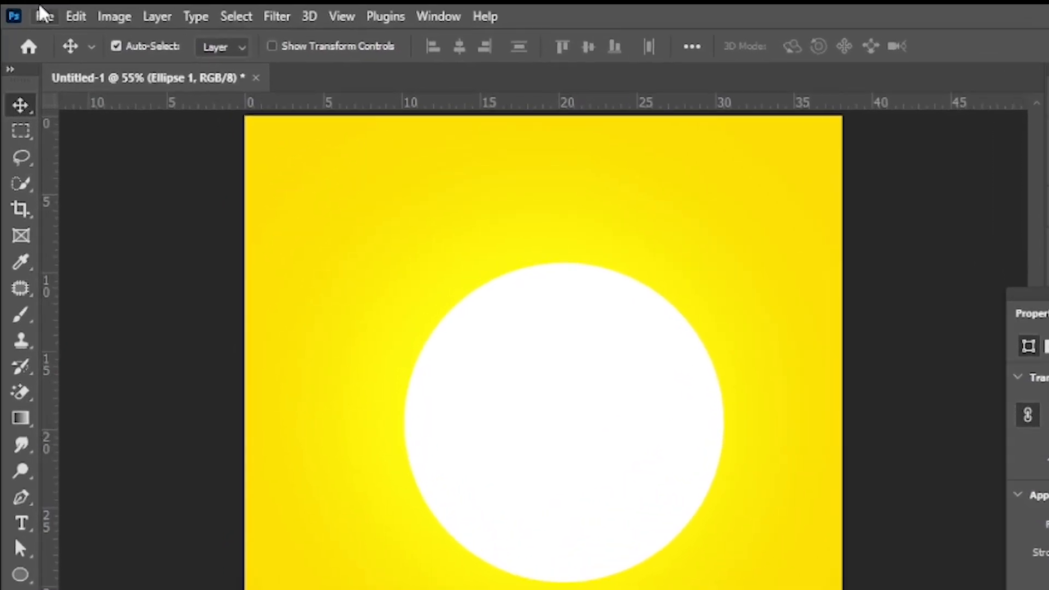
# Place the asian-portrait-businessman image as an embedded layer above the ellipse, positioned so the man covers the circle.
pyautogui.click(27, 6)
pyautogui.click(133, 431)
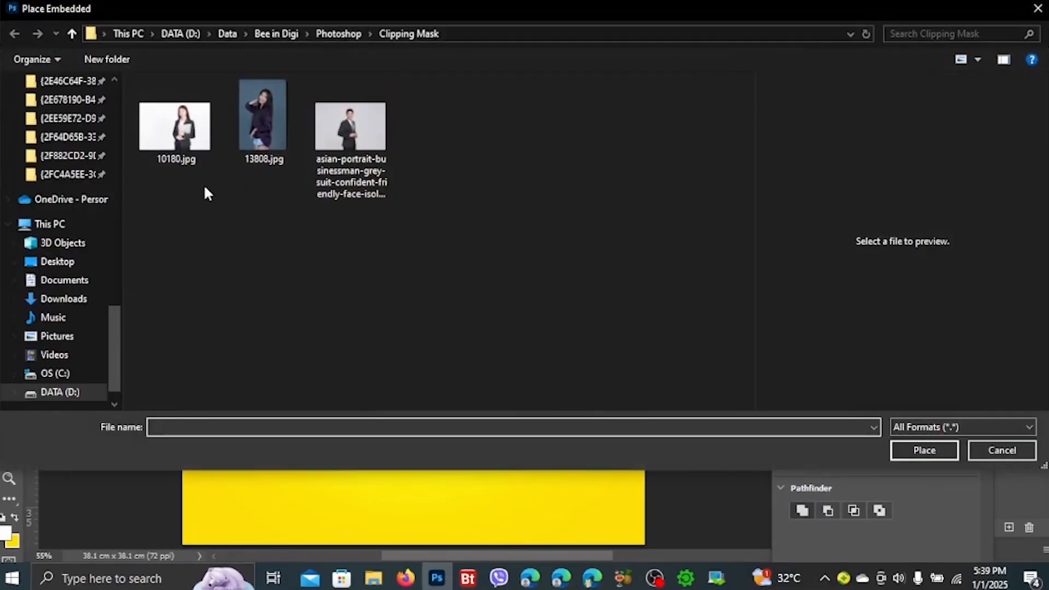
pyautogui.click(260, 124)
pyautogui.doubleClick(343, 141)
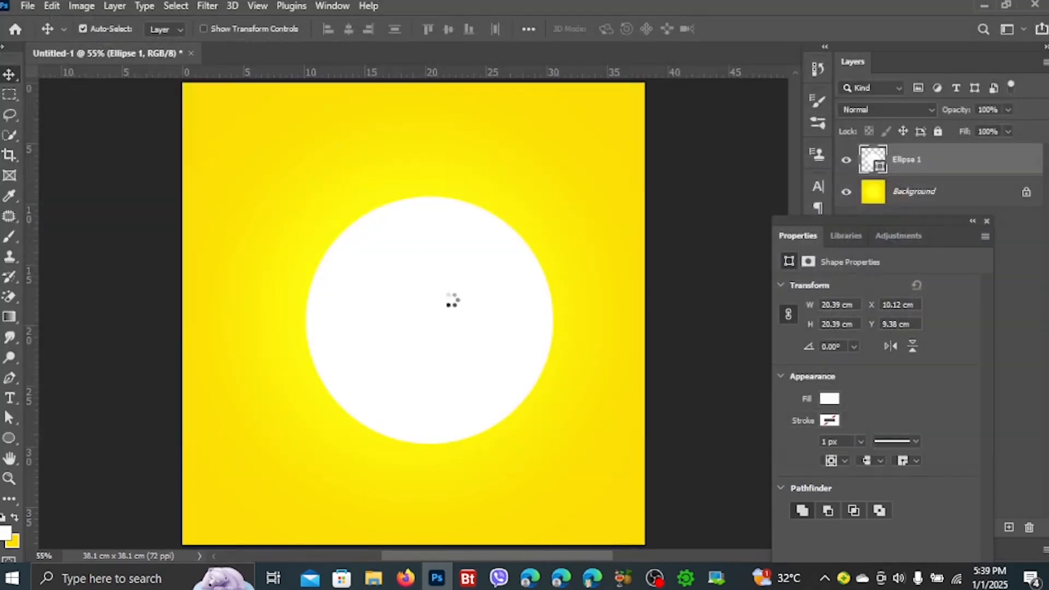
pyautogui.moveTo(451, 316); pyautogui.dragTo(466, 322)
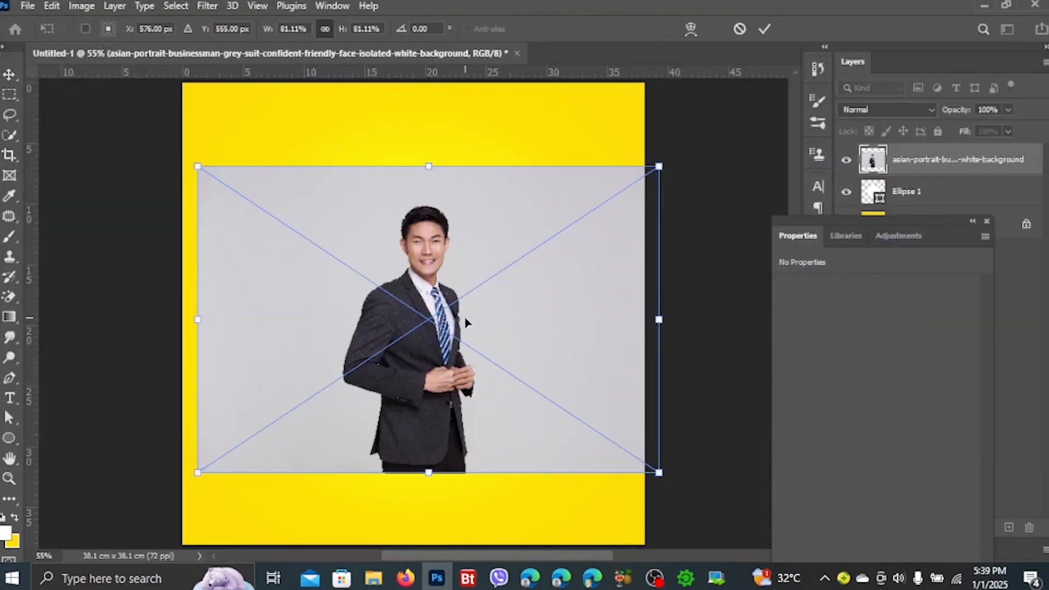
pyautogui.click(764, 29)
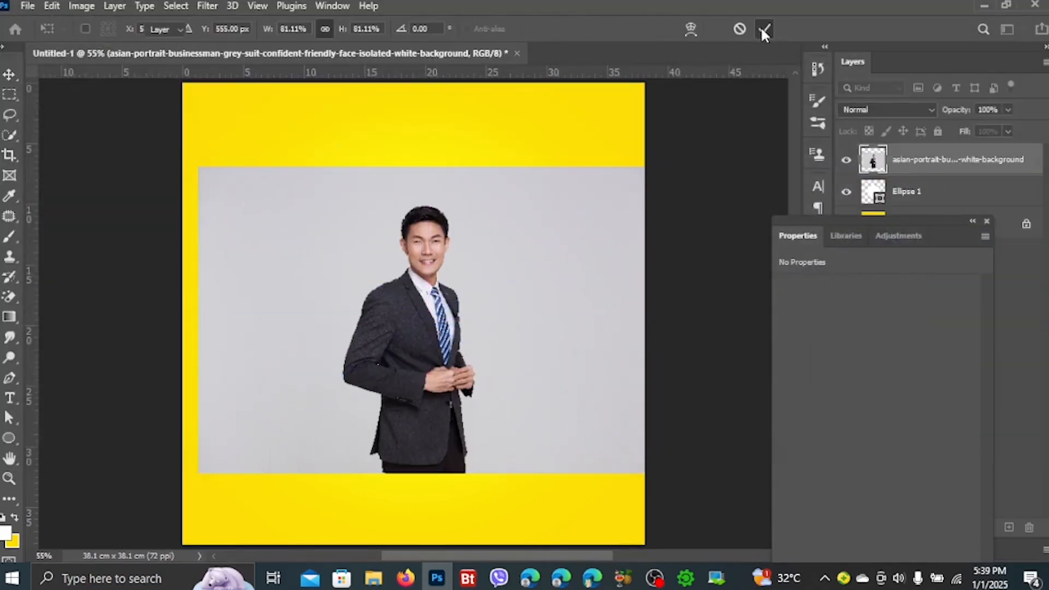
pyautogui.click(986, 223)
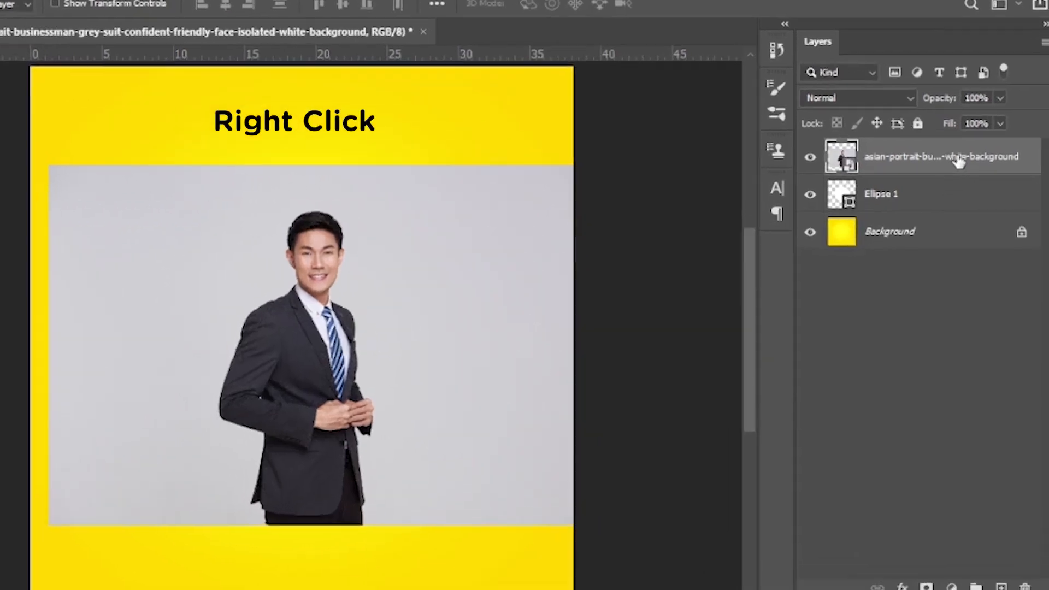
# Create a clipping mask from the businessman portrait onto the ellipse and shift the photo slightly right within the circle.
pyautogui.rightClick(958, 161)
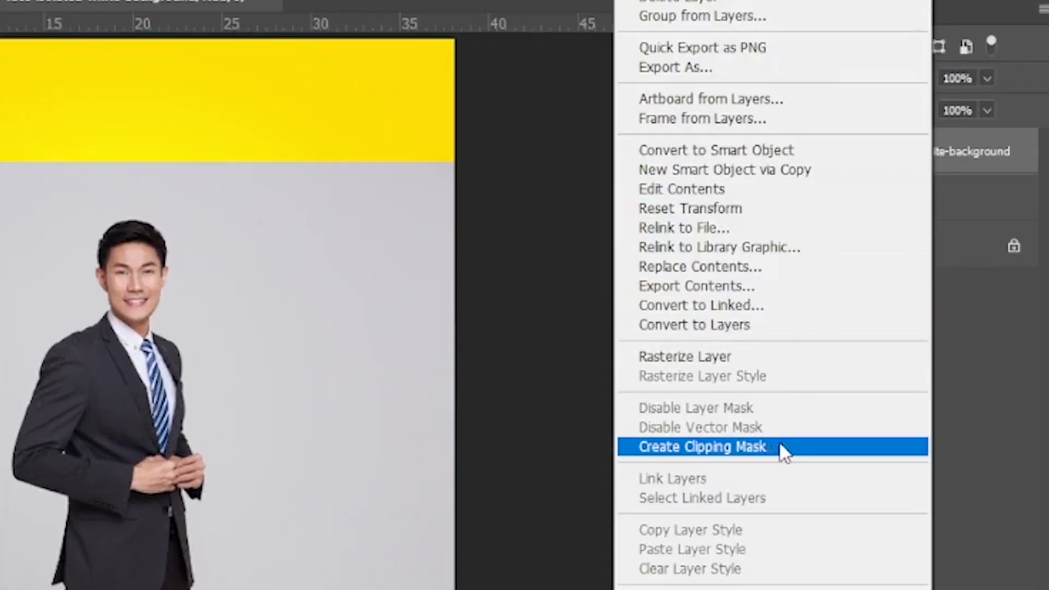
pyautogui.click(791, 449)
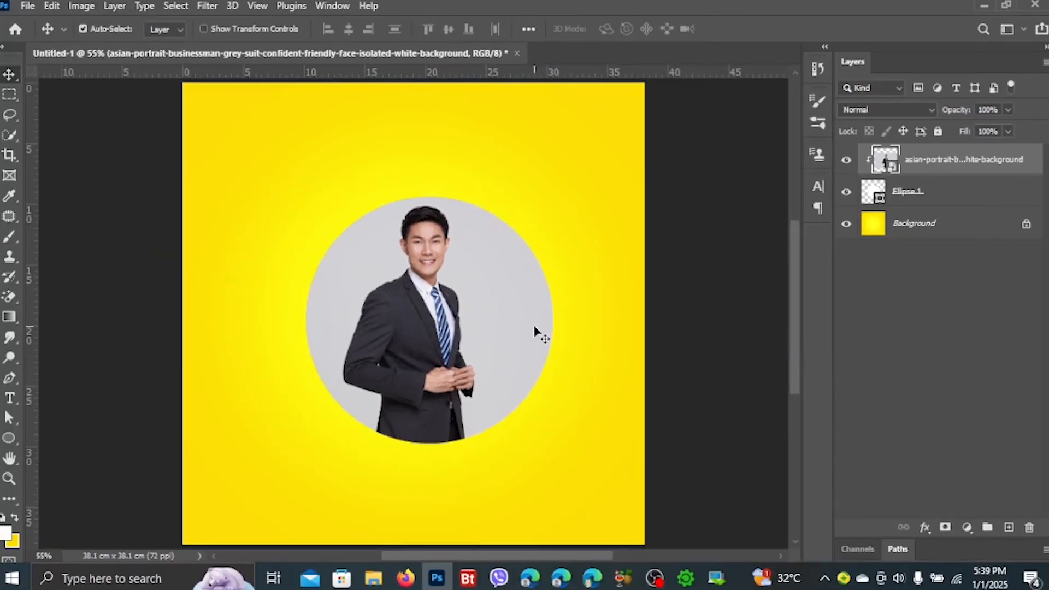
pyautogui.moveTo(443, 317); pyautogui.dragTo(469, 311)
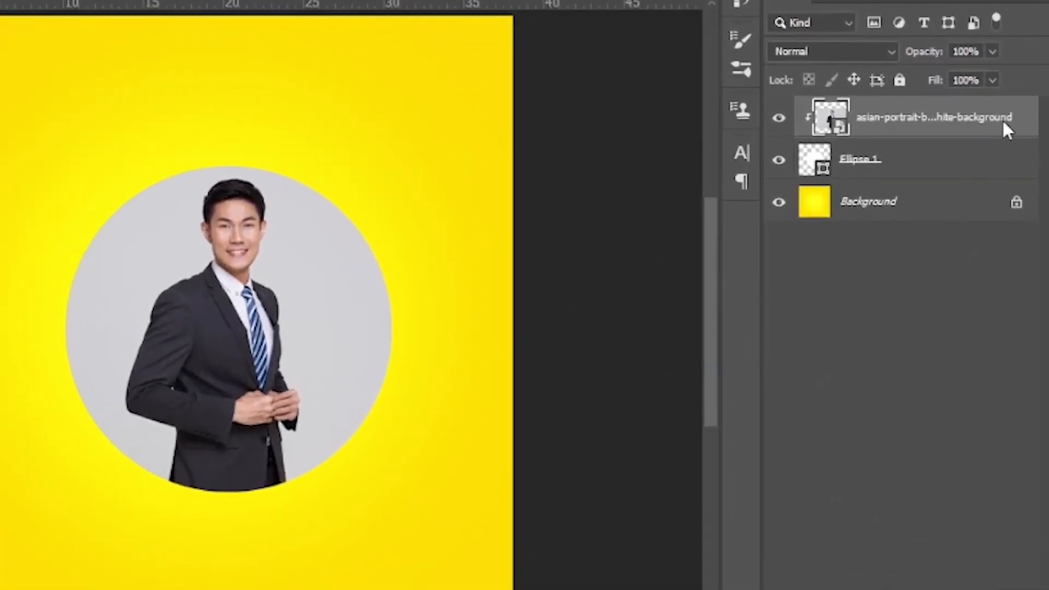
# Release the businessman portrait's clipping mask and clip the photo to the ellipse again.
pyautogui.rightClick(1009, 158)
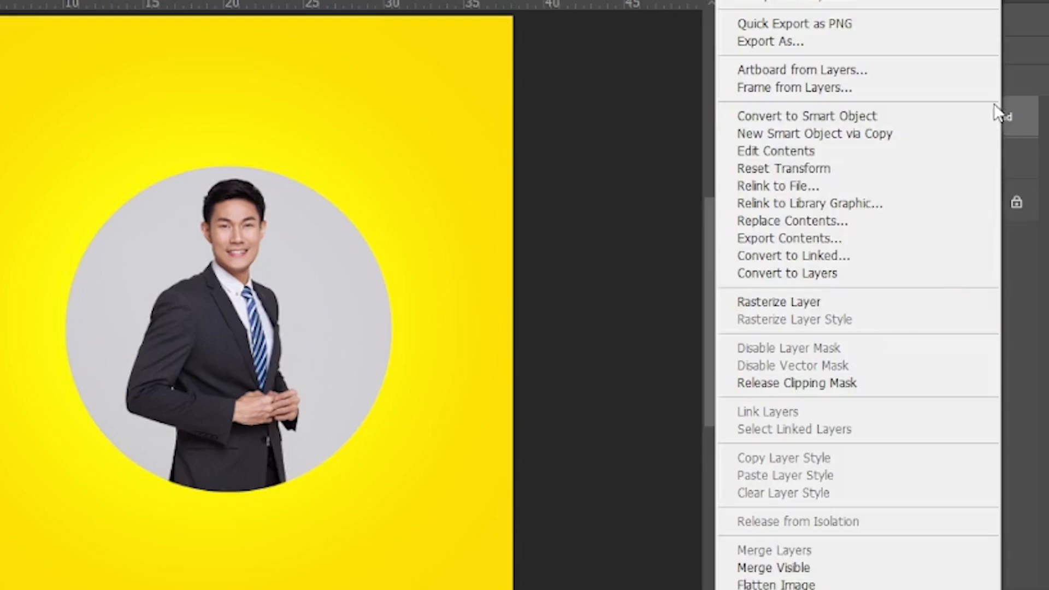
pyautogui.click(869, 385)
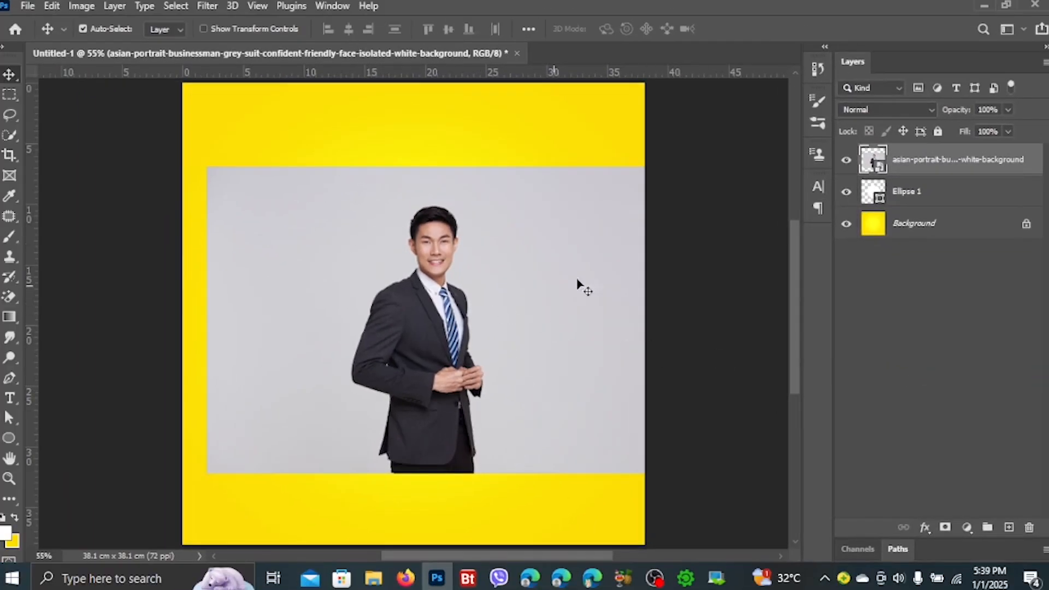
pyautogui.hotkey('ctrl', 'alt', 'g')
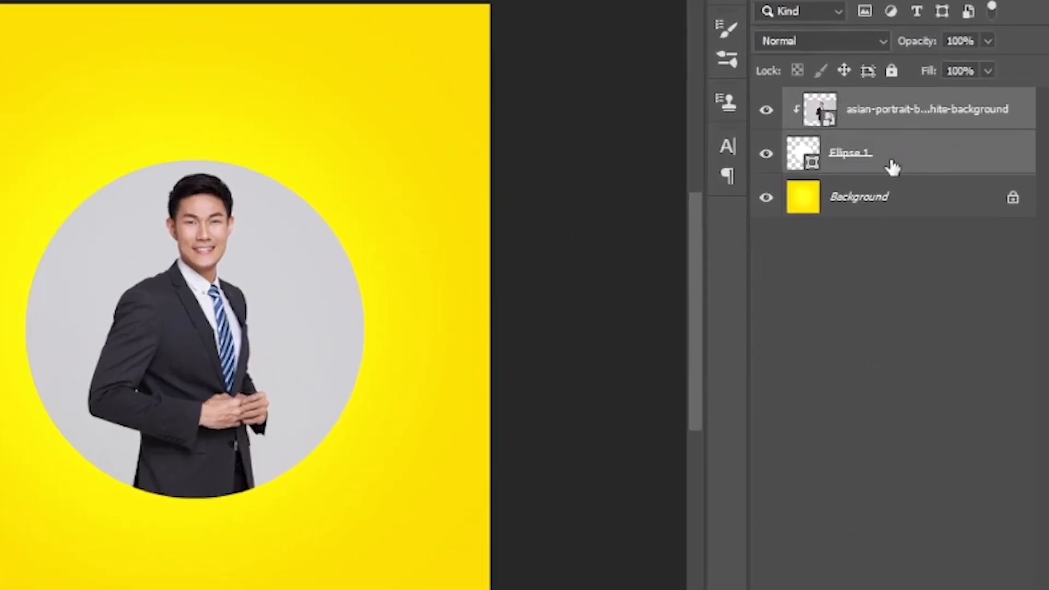
# Link the businessman portrait layer with the Ellipse 1 layer and move the pair toward the canvas's upper left.
pyautogui.rightClick(939, 194)
pyautogui.click(710, 327)
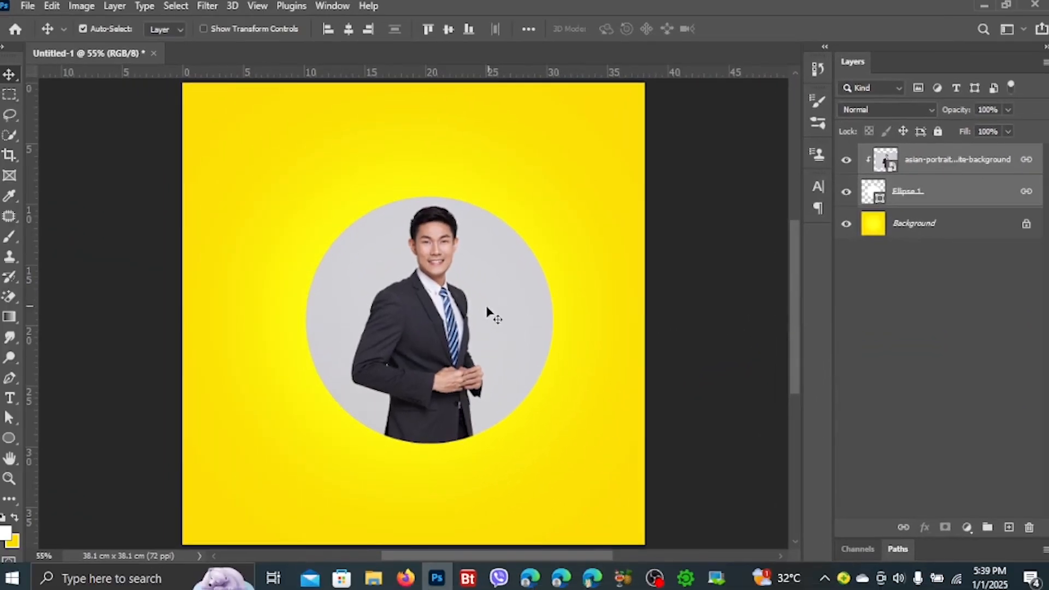
pyautogui.moveTo(411, 313); pyautogui.dragTo(320, 219)
pyautogui.click(593, 291)
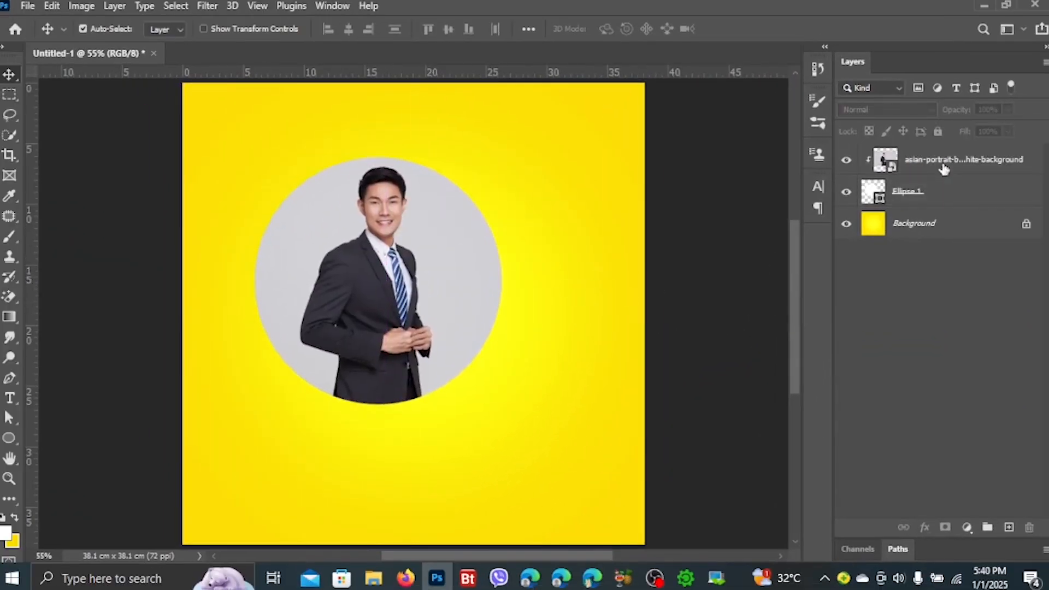
# Move the linked circle and portrait further up and left, selecting one of the linked layers for each move.
pyautogui.click(954, 195)
pyautogui.moveTo(444, 269)
pyautogui.mouseDown()
pyautogui.moveTo(414, 257)
pyautogui.moveTo(444, 251)
pyautogui.mouseUp()
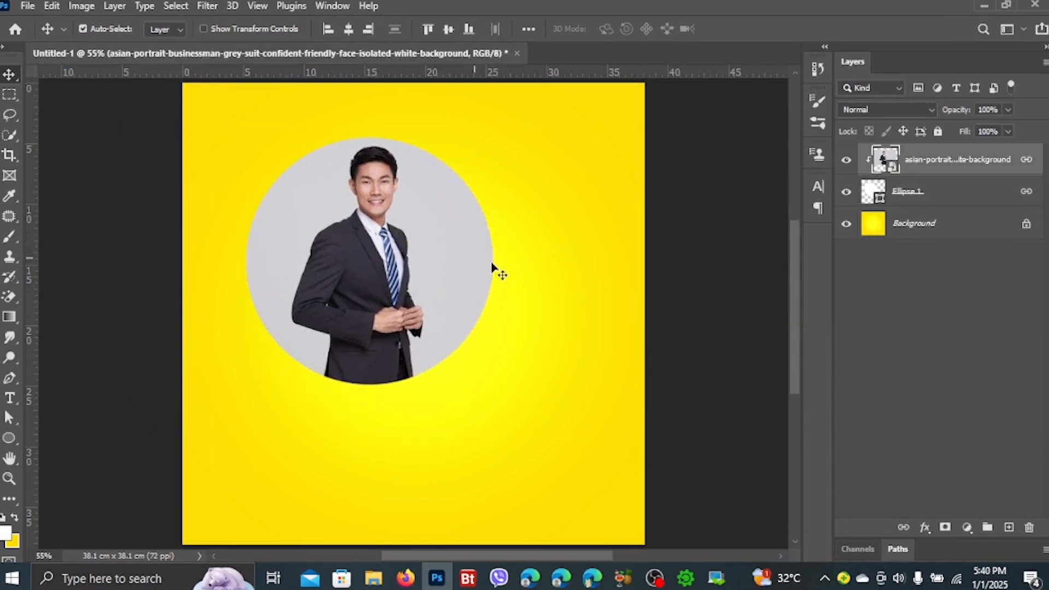
pyautogui.click(692, 301)
pyautogui.click(959, 162)
pyautogui.moveTo(469, 293); pyautogui.dragTo(443, 278)
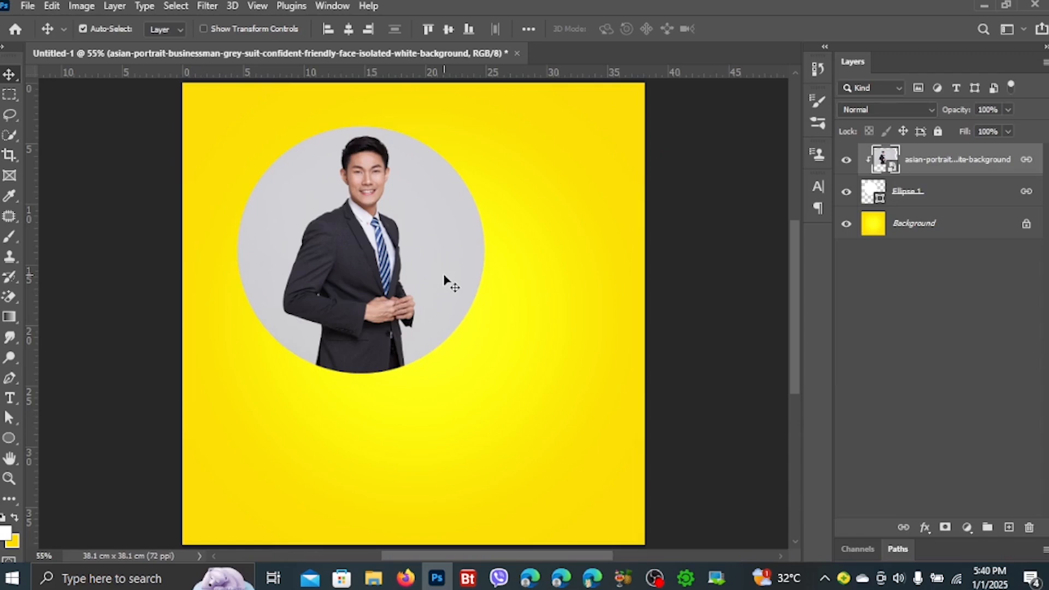
# Free-transform the linked circle and portrait to about 54% and place them in the canvas's lower-left corner.
pyautogui.hotkey('ctrl', 't')
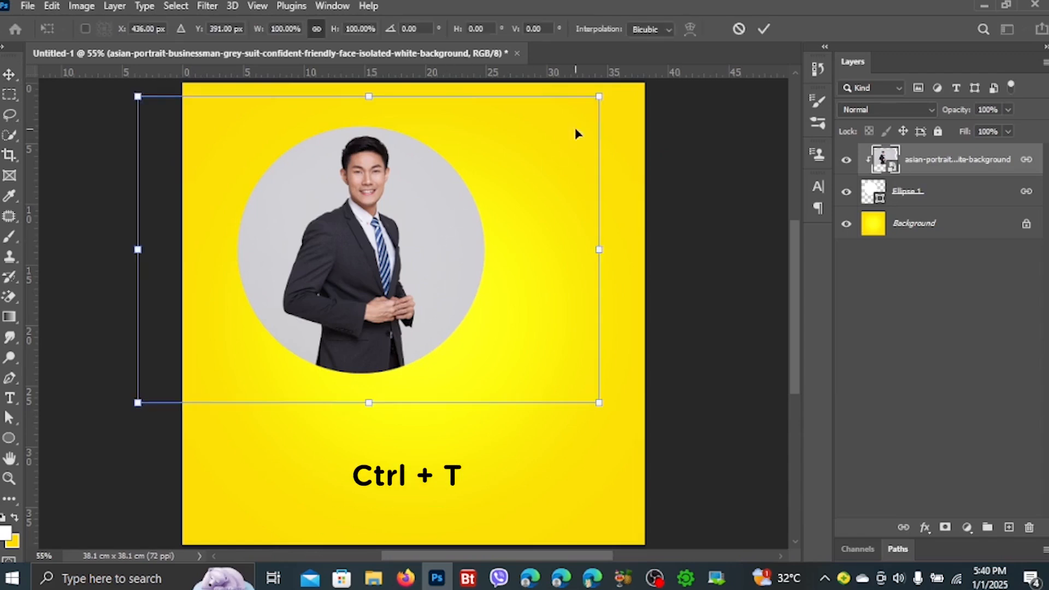
pyautogui.moveTo(599, 97); pyautogui.dragTo(388, 239)
pyautogui.moveTo(320, 295); pyautogui.dragTo(335, 454)
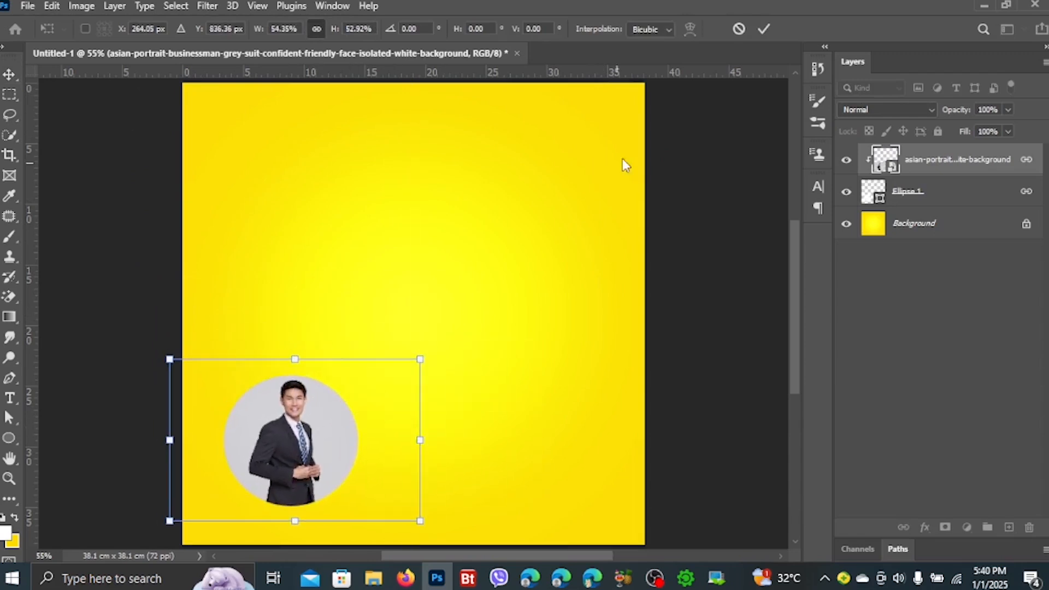
pyautogui.click(764, 29)
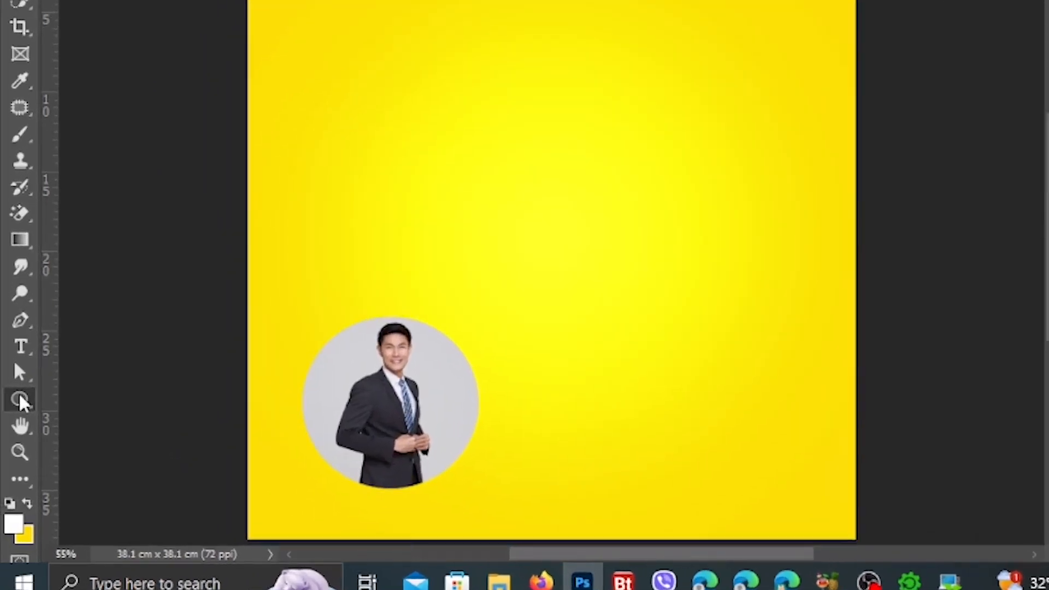
# Draw a white square about 11.54 cm wide with the Rectangle tool and round its corners to about 1.83 cm.
pyautogui.rightClick(9, 437)
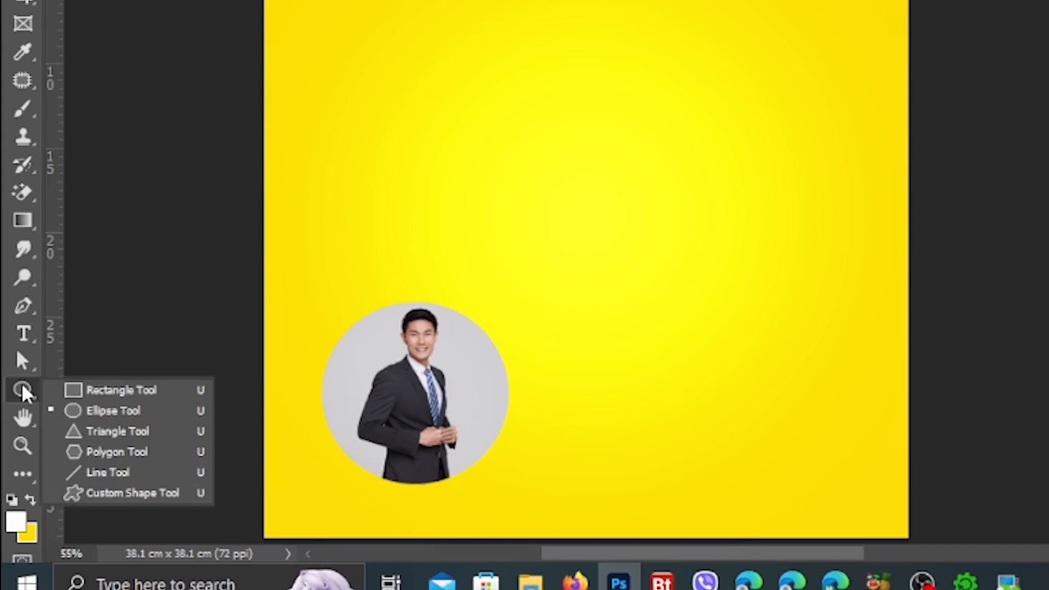
pyautogui.click(49, 432)
pyautogui.moveTo(556, 47); pyautogui.dragTo(747, 258)
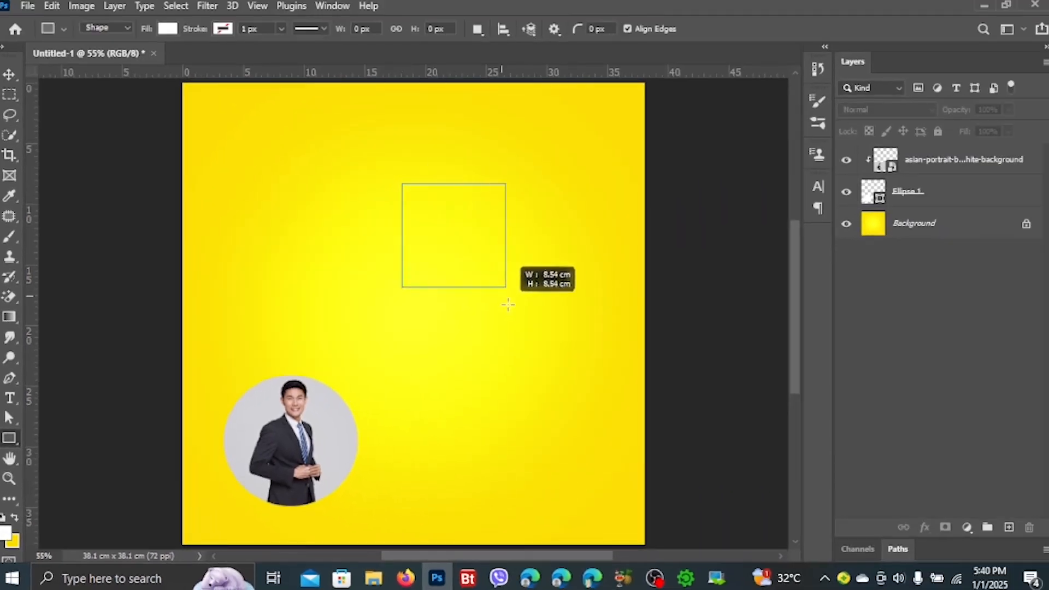
pyautogui.moveTo(542, 339); pyautogui.dragTo(542, 340)
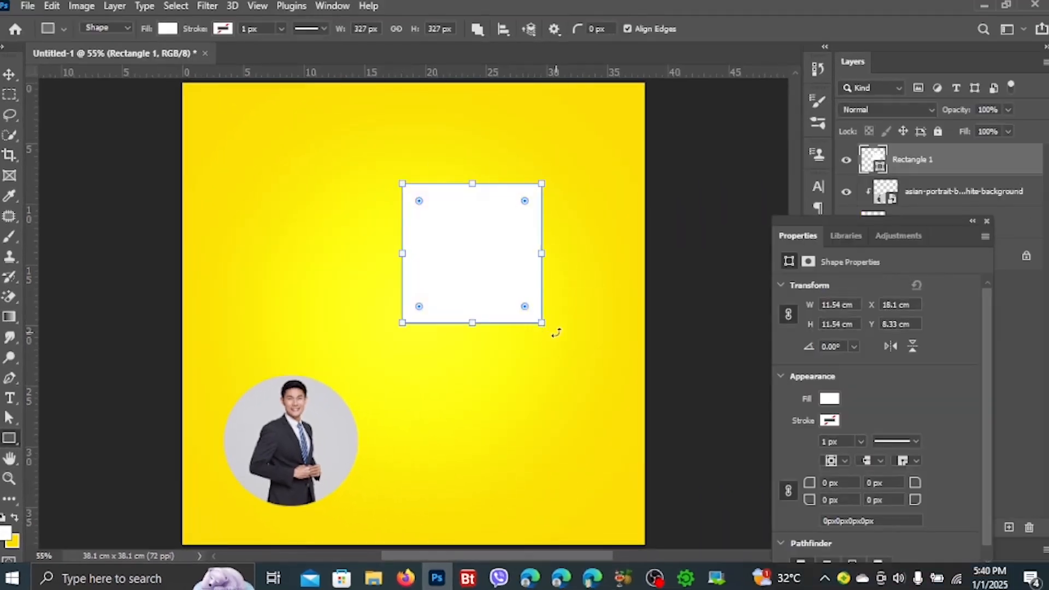
pyautogui.moveTo(524, 201); pyautogui.dragTo(520, 206)
pyautogui.click(12, 75)
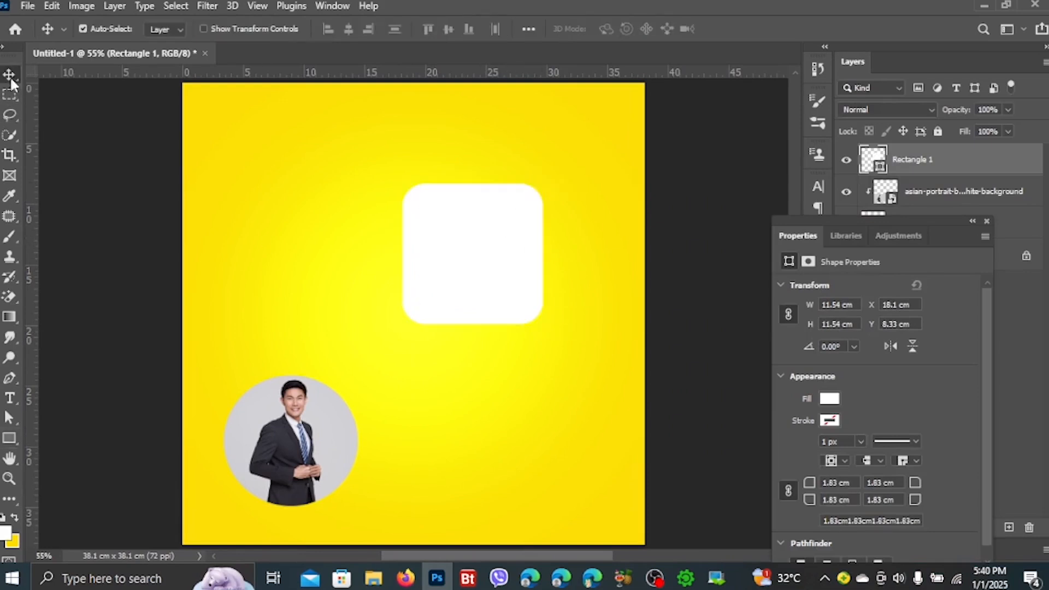
# Place 10180.jpg as an embedded layer above the rounded square, positioned so the woman covers the square.
pyautogui.click(27, 6)
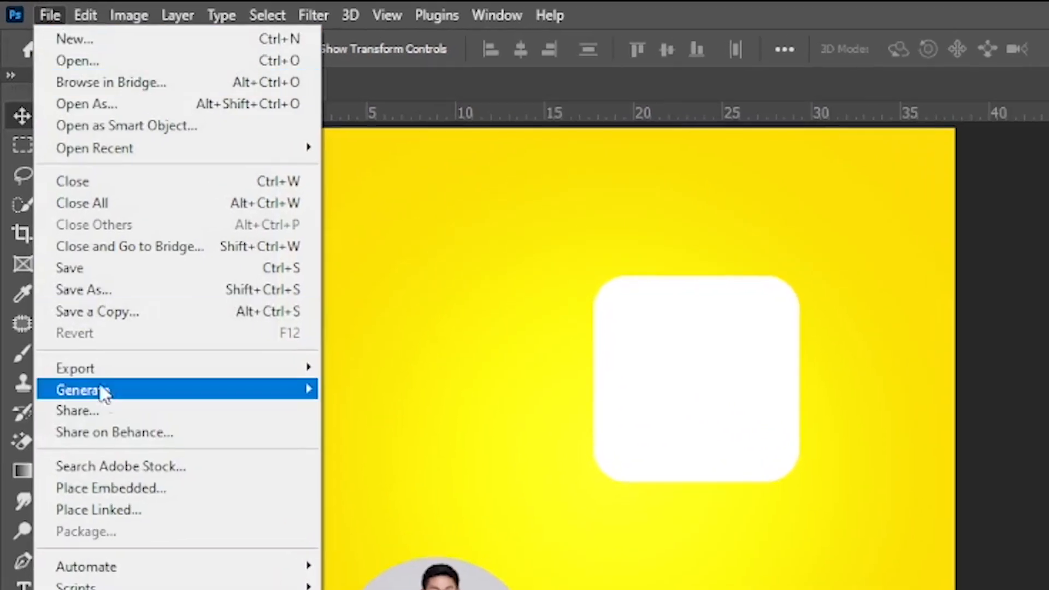
pyautogui.click(126, 495)
pyautogui.click(194, 140)
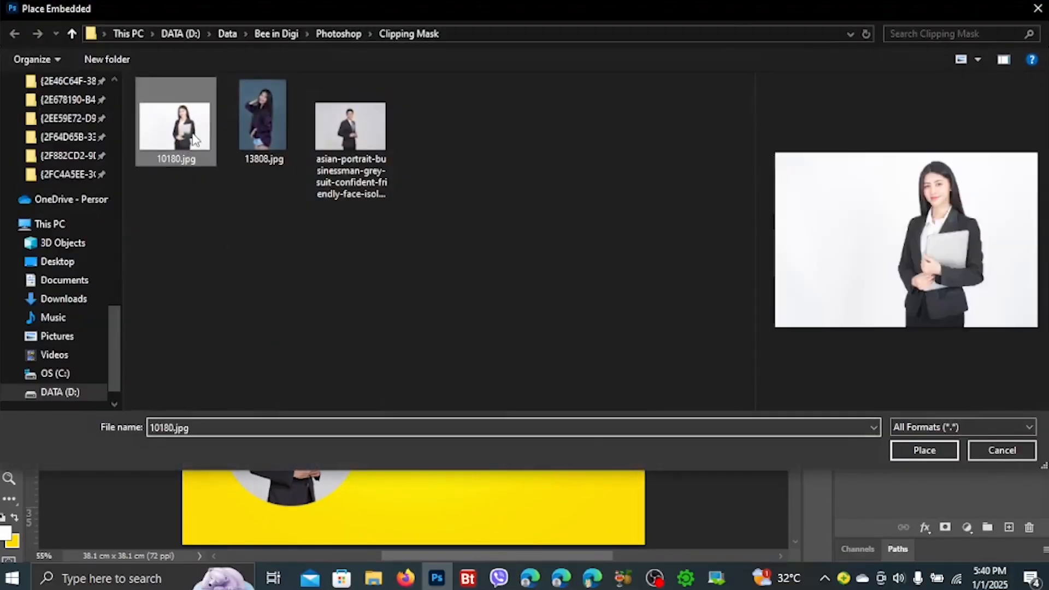
pyautogui.doubleClick(194, 139)
pyautogui.moveTo(408, 277); pyautogui.dragTo(429, 267)
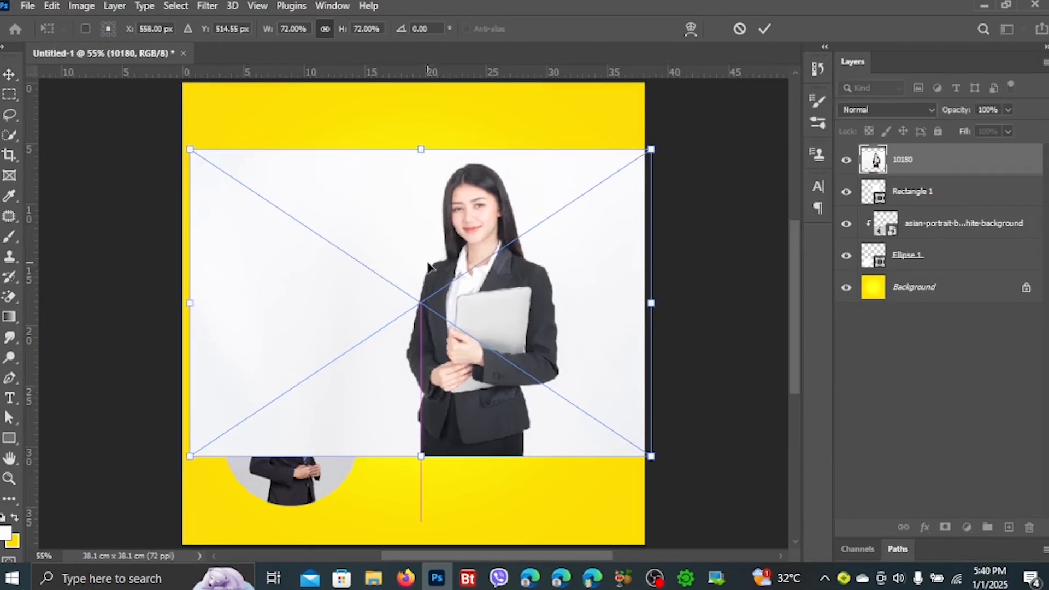
pyautogui.click(765, 27)
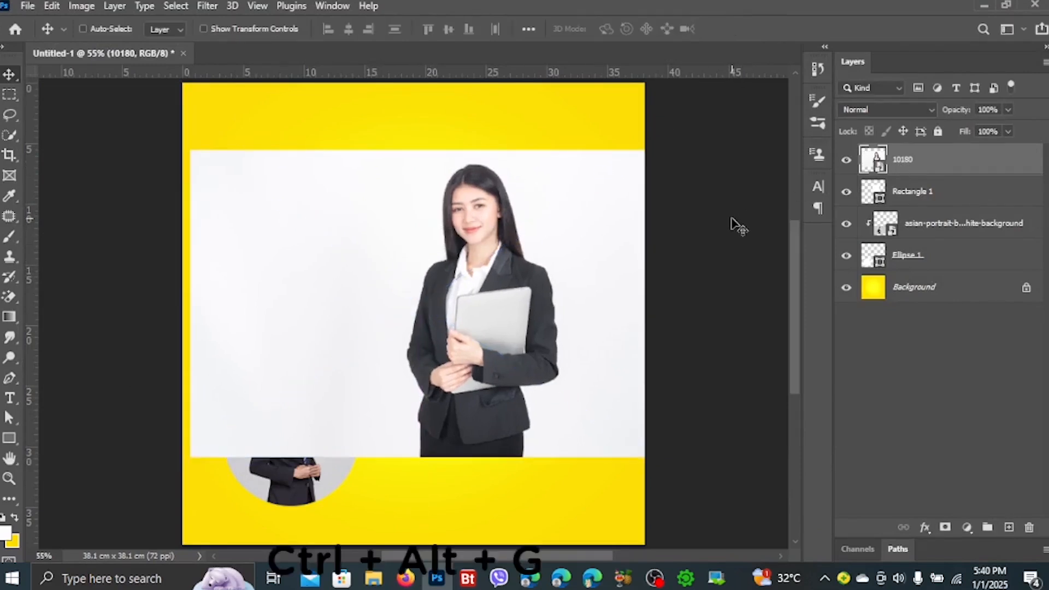
# Clip the 10180 photo to the rounded square, scale it down and position the woman's head and shoulders inside.
pyautogui.hotkey('ctrl', 'alt', 'g')
pyautogui.hotkey('ctrl', 't')
pyautogui.moveTo(498, 264); pyautogui.dragTo(482, 269)
pyautogui.moveTo(645, 160); pyautogui.dragTo(614, 178)
pyautogui.moveTo(496, 248); pyautogui.dragTo(484, 276)
pyautogui.click(764, 28)
# Link the 10180 photo layer with the Rectangle 1 layer.
pyautogui.keyDown('shift'); pyautogui.click(962, 190); pyautogui.keyUp('shift')
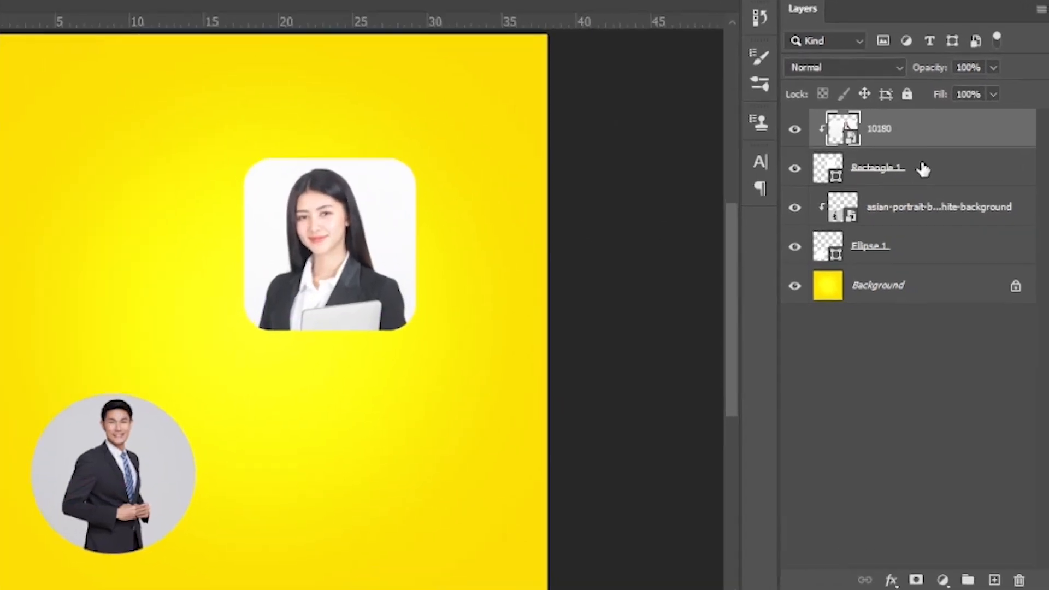
pyautogui.rightClick(950, 163)
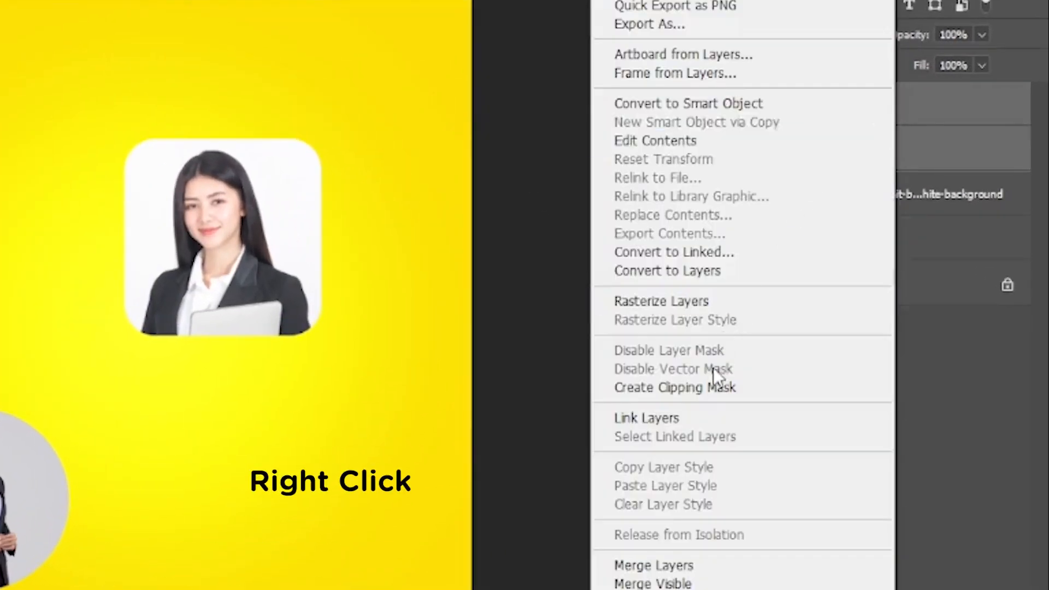
pyautogui.click(698, 421)
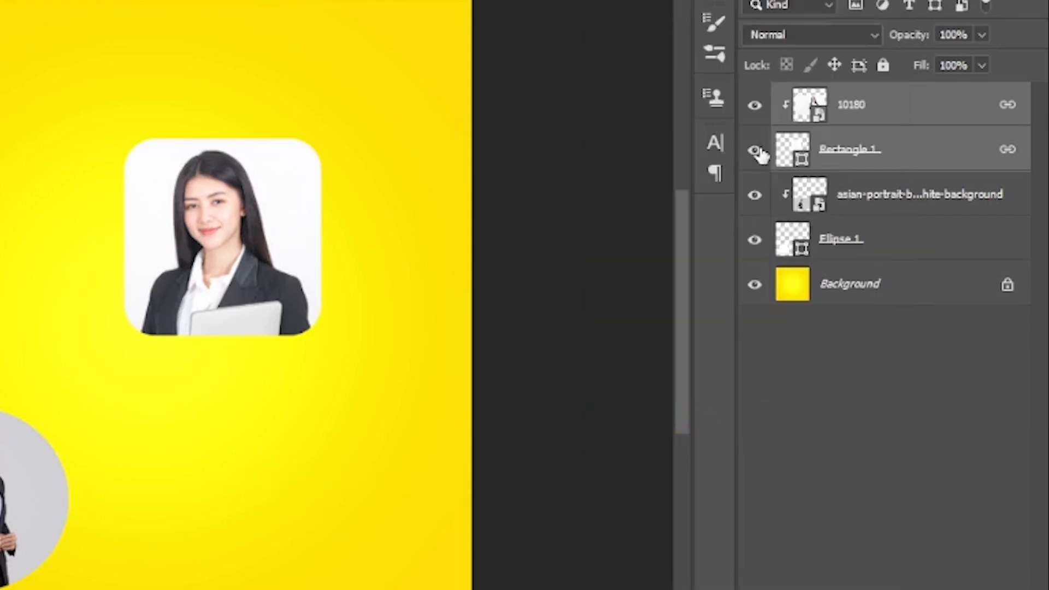
# Assign the Red colour label to the linked 10180 and Rectangle 1 layers.
pyautogui.rightClick(752, 128)
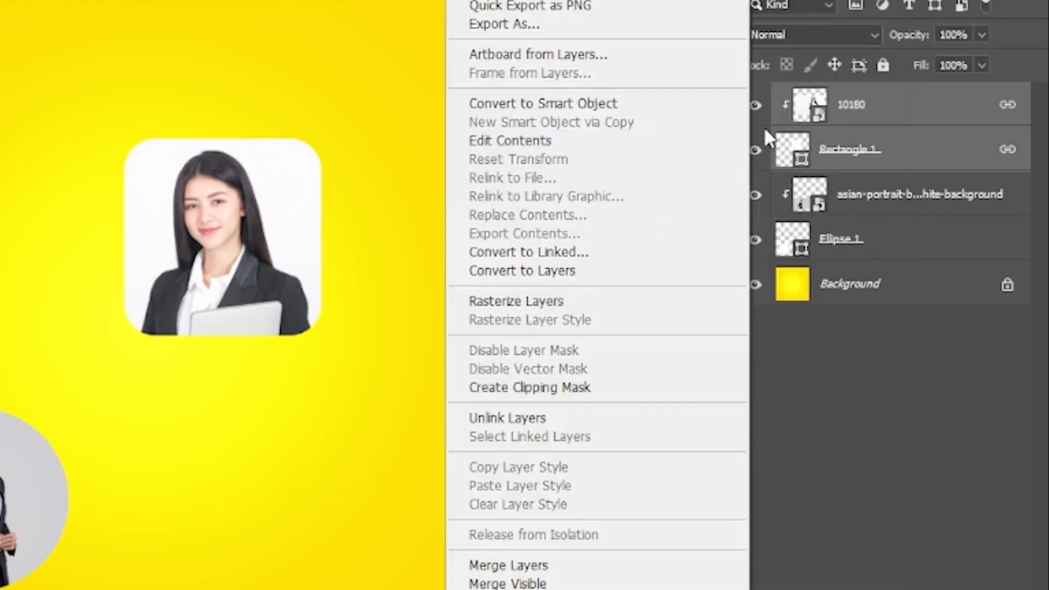
pyautogui.click(763, 128)
pyautogui.rightClick(752, 149)
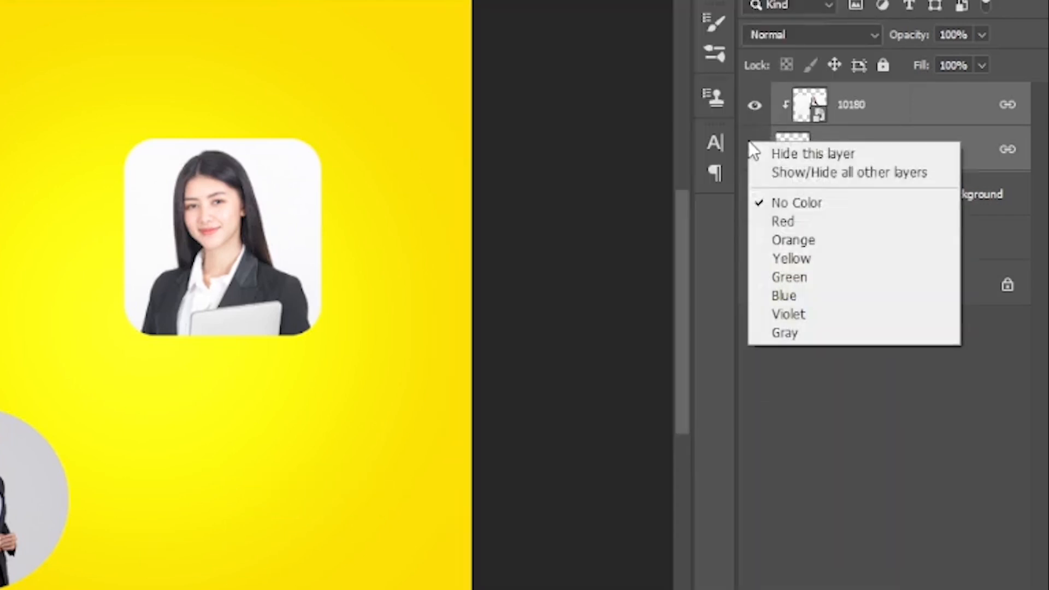
pyautogui.click(780, 221)
# Assign the Orange colour label to the businessman portrait layer and the Ellipse 1 layer.
pyautogui.click(850, 206)
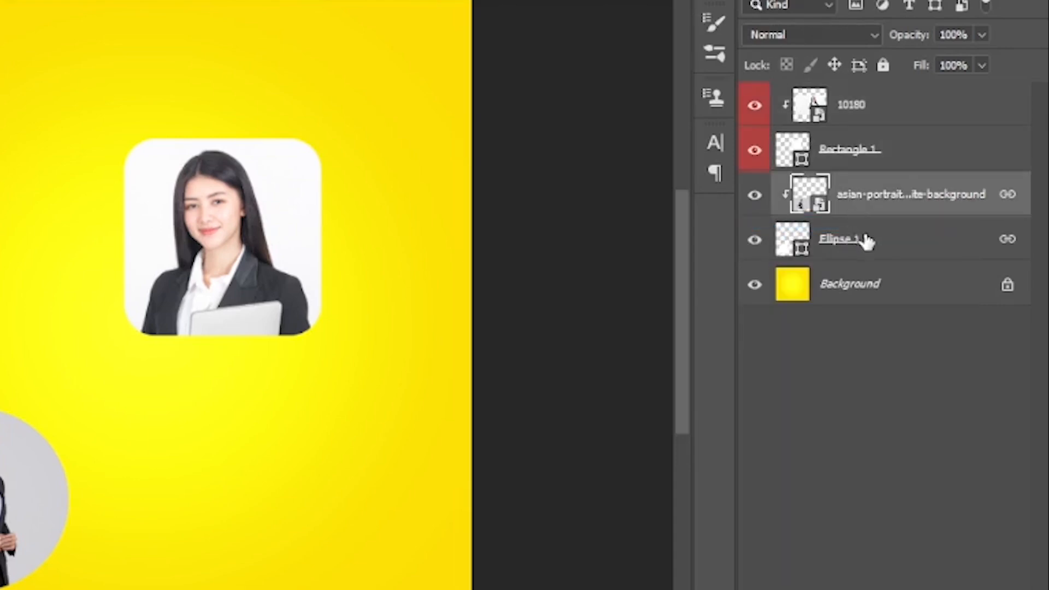
pyautogui.keyDown('shift'); pyautogui.click(866, 240); pyautogui.keyUp('shift')
pyautogui.rightClick(755, 229)
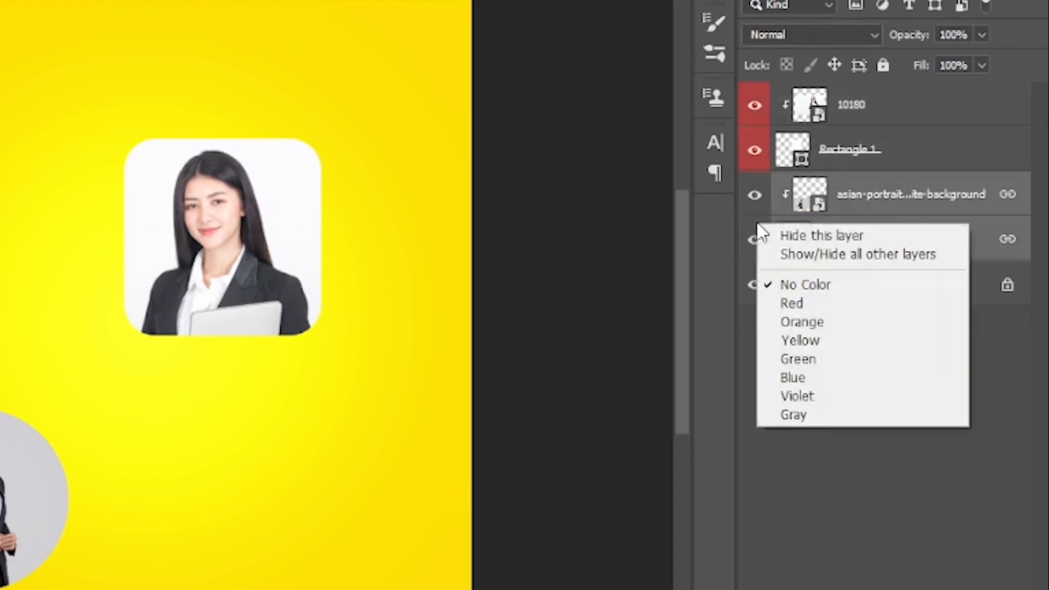
pyautogui.click(785, 324)
# Scale the linked 10180 photo and rounded square to about 83% and place them beside the circle near the canvas's lower edge.
pyautogui.click(297, 236)
pyautogui.moveTo(271, 246); pyautogui.dragTo(253, 266)
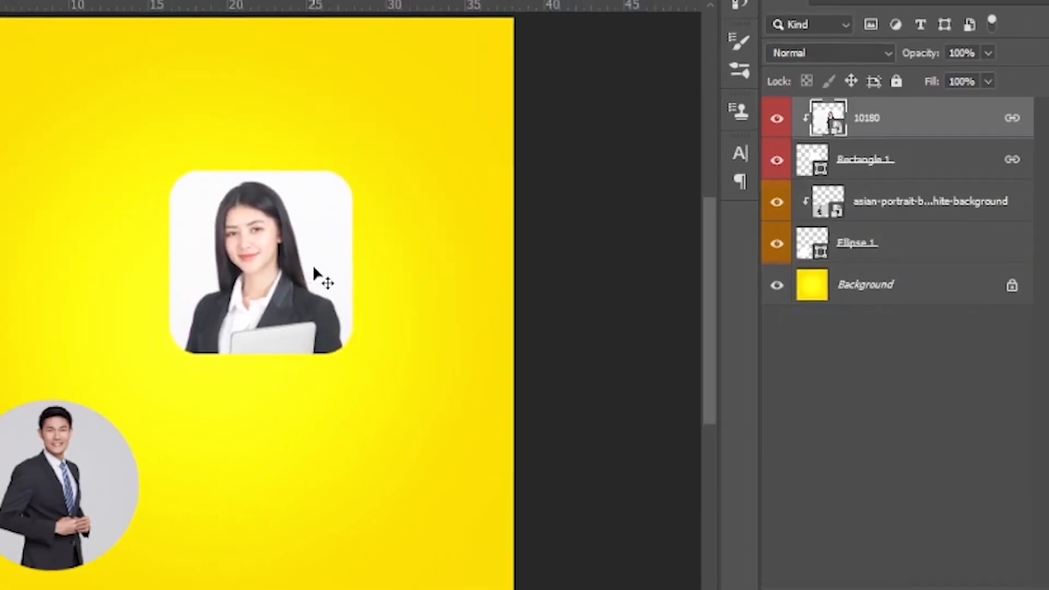
pyautogui.hotkey('ctrl', 't')
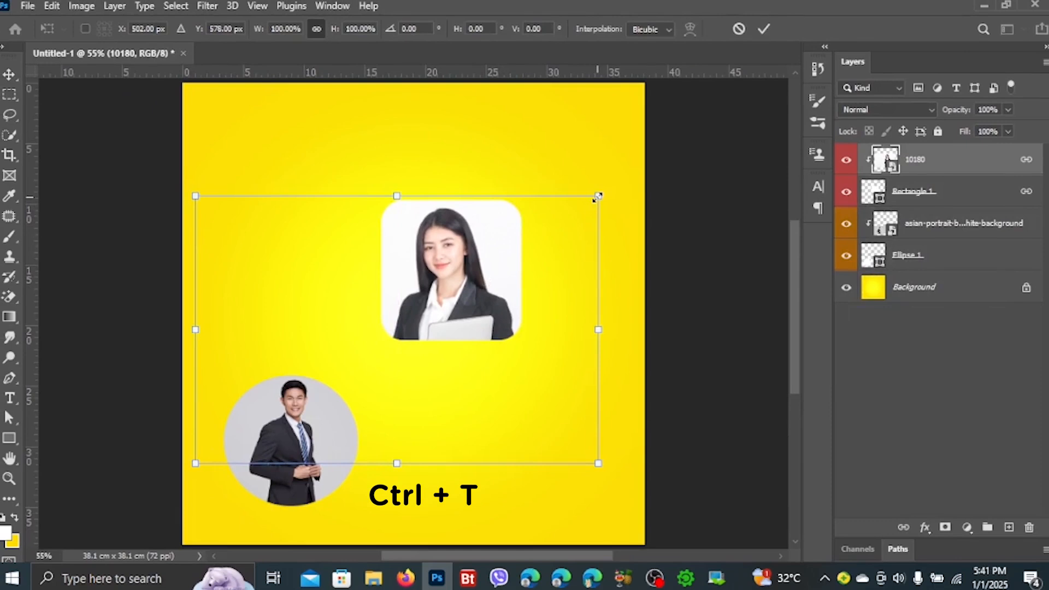
pyautogui.moveTo(596, 197); pyautogui.dragTo(530, 241)
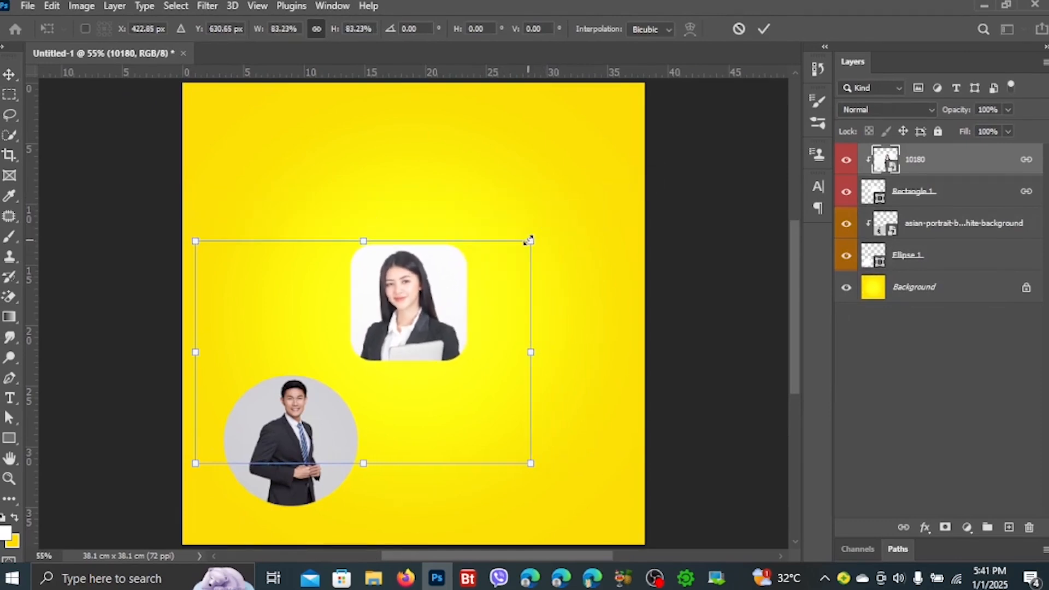
pyautogui.click(763, 28)
pyautogui.moveTo(423, 312); pyautogui.dragTo(493, 454)
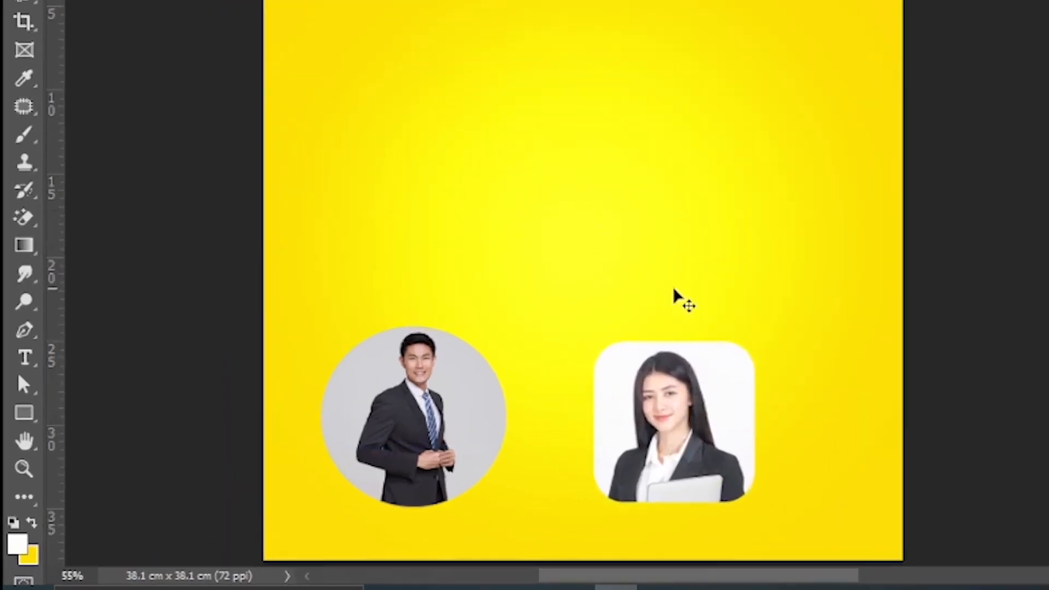
# Draw a narrow vertical white rectangle about 2.93 by 14.68 cm above the portraits and round its corners to 1.46 cm.
pyautogui.click(24, 415)
pyautogui.moveTo(437, 23); pyautogui.dragTo(485, 253)
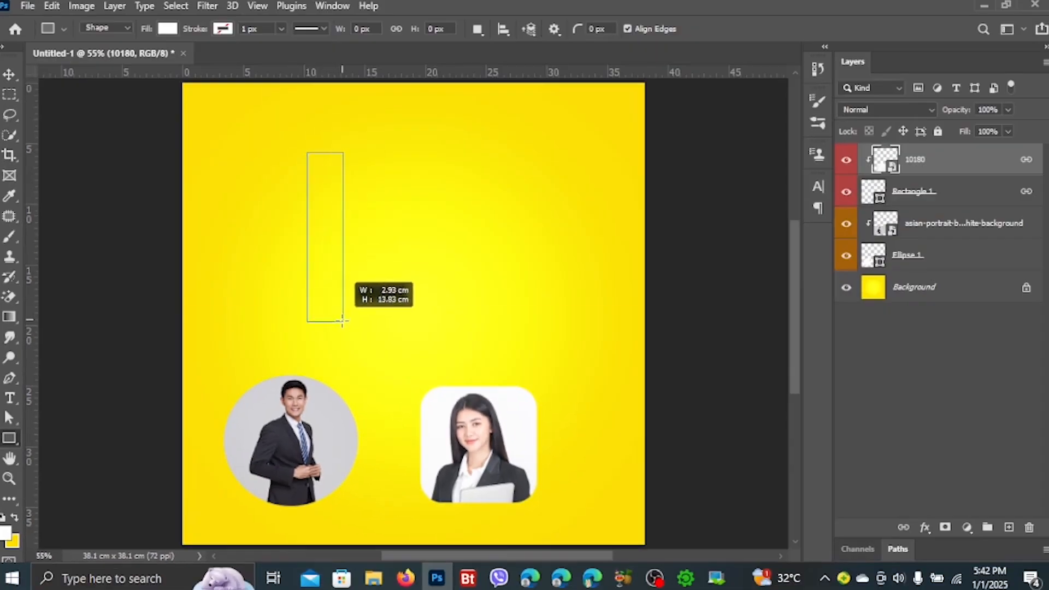
pyautogui.moveTo(342, 321); pyautogui.dragTo(343, 329)
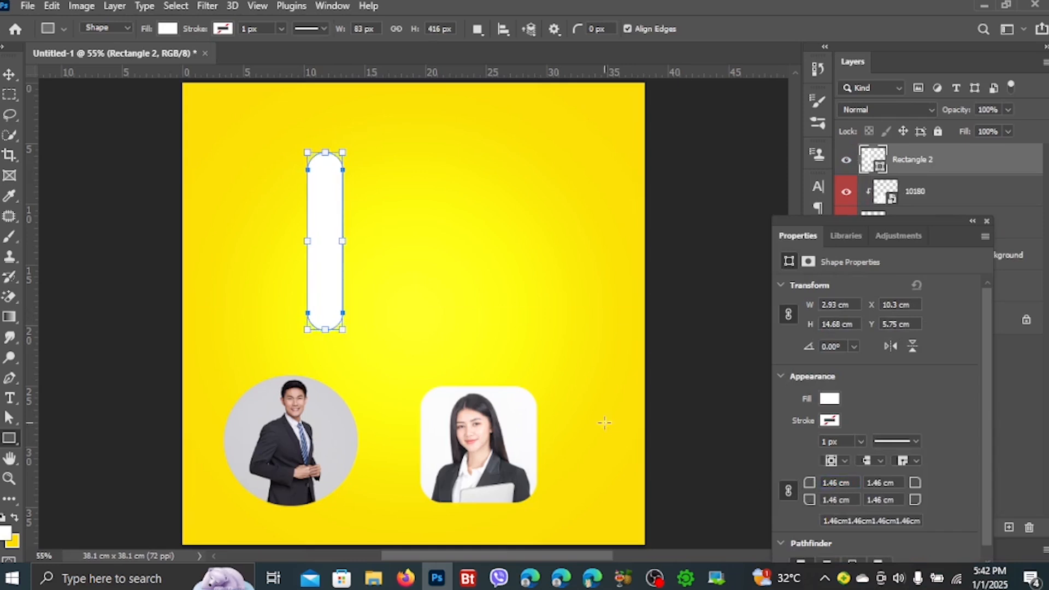
# Duplicate the rounded bar three times and arrange the four bars side by side at staggered heights.
pyautogui.press('v')
pyautogui.moveTo(336, 257); pyautogui.dragTo(474, 233)
pyautogui.moveTo(429, 275); pyautogui.dragTo(429, 249)
pyautogui.moveTo(335, 285); pyautogui.dragTo(340, 264)
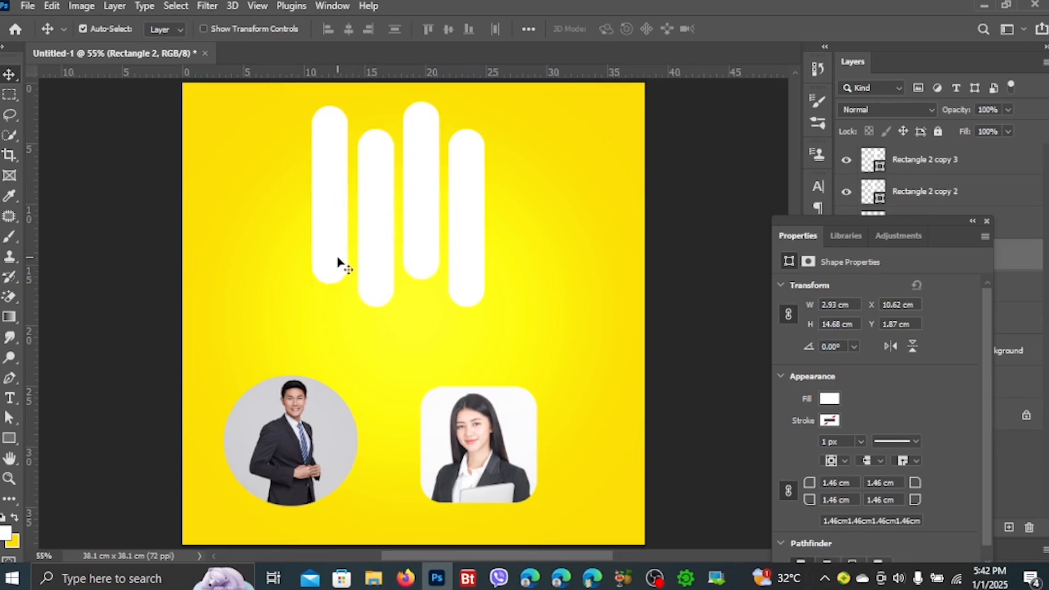
pyautogui.click(986, 222)
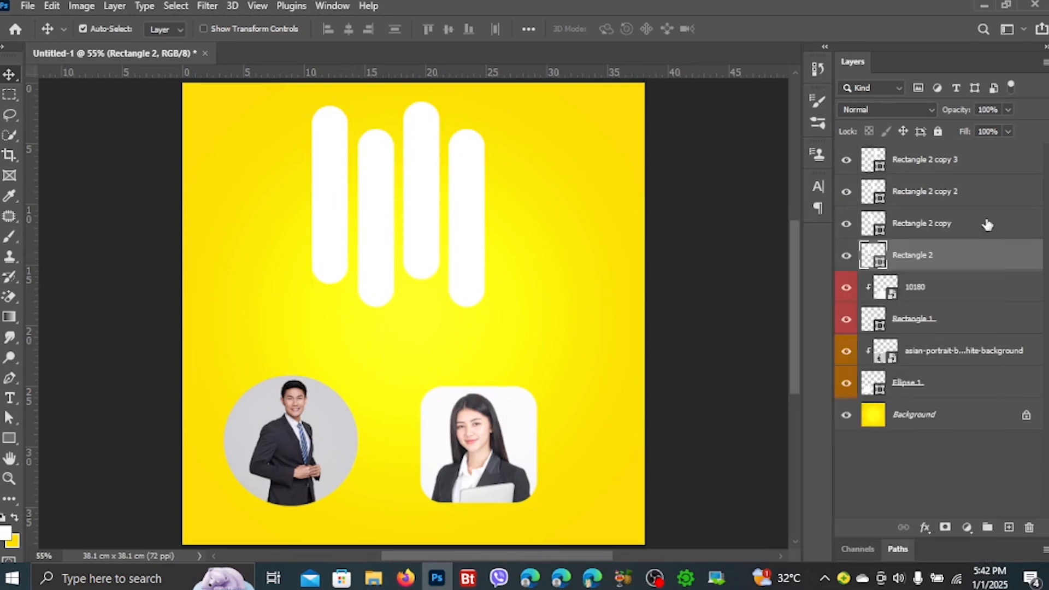
# Group the four bar layers and tilt the group clockwise in the upper part of the canvas.
pyautogui.keyDown('shift'); pyautogui.click(964, 170); pyautogui.keyUp('shift')
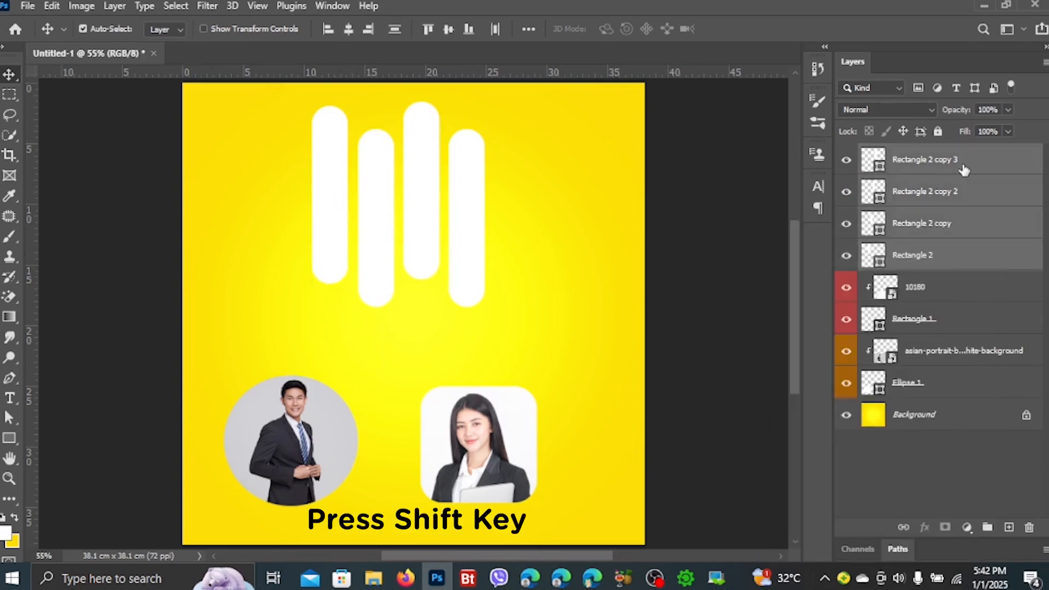
pyautogui.hotkey('ctrl', 'g')
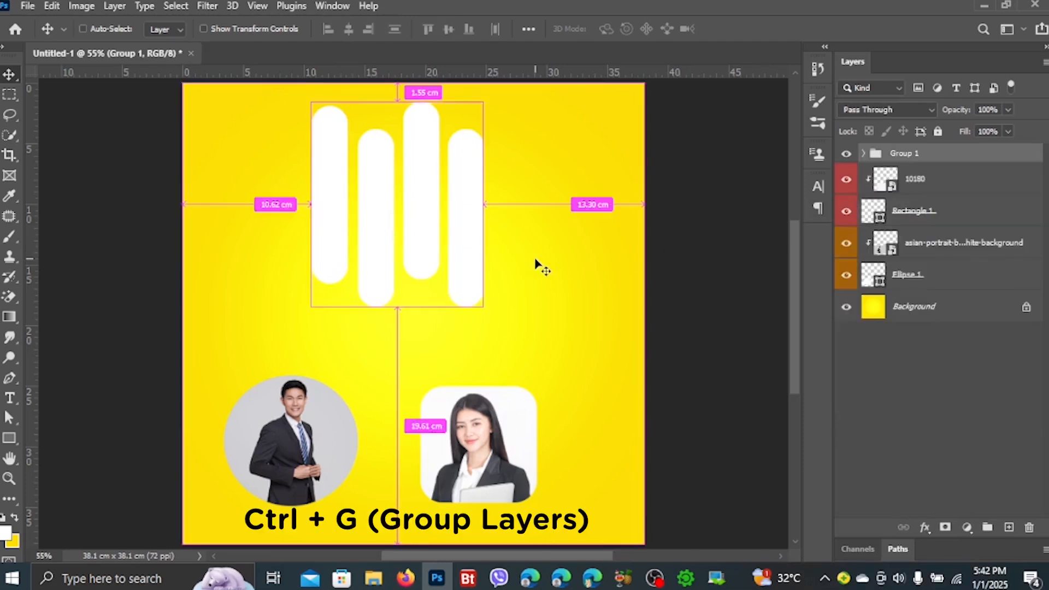
pyautogui.hotkey('ctrl', 't')
pyautogui.moveTo(540, 203); pyautogui.dragTo(531, 257)
pyautogui.moveTo(449, 175); pyautogui.dragTo(461, 185)
pyautogui.click(762, 29)
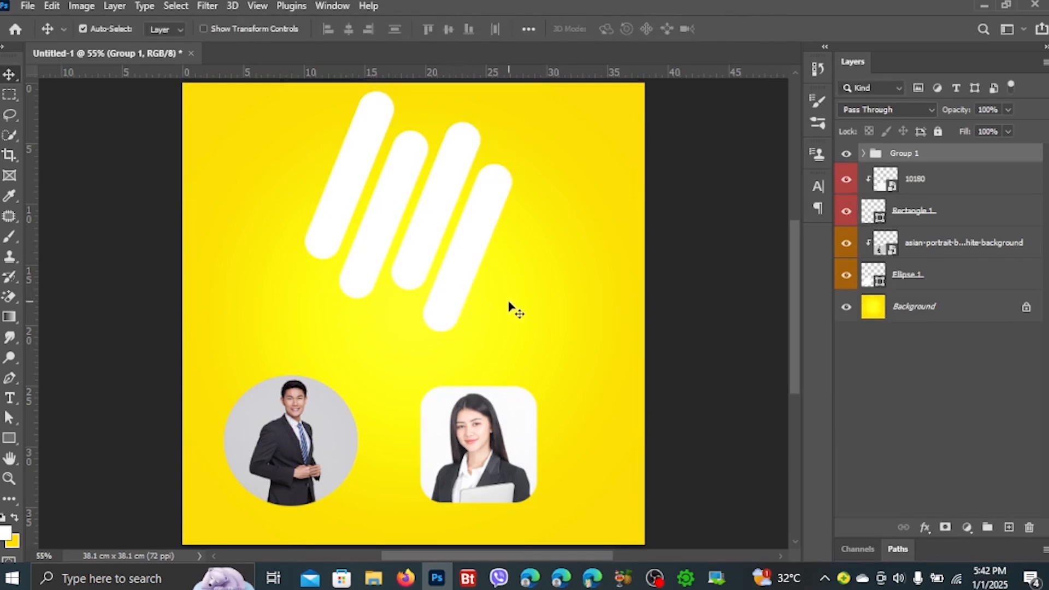
# Link the four Rectangle 2 layers inside Group 1 with each other.
pyautogui.click(864, 154)
pyautogui.click(927, 180)
pyautogui.keyDown('shift'); pyautogui.click(926, 277); pyautogui.keyUp('shift')
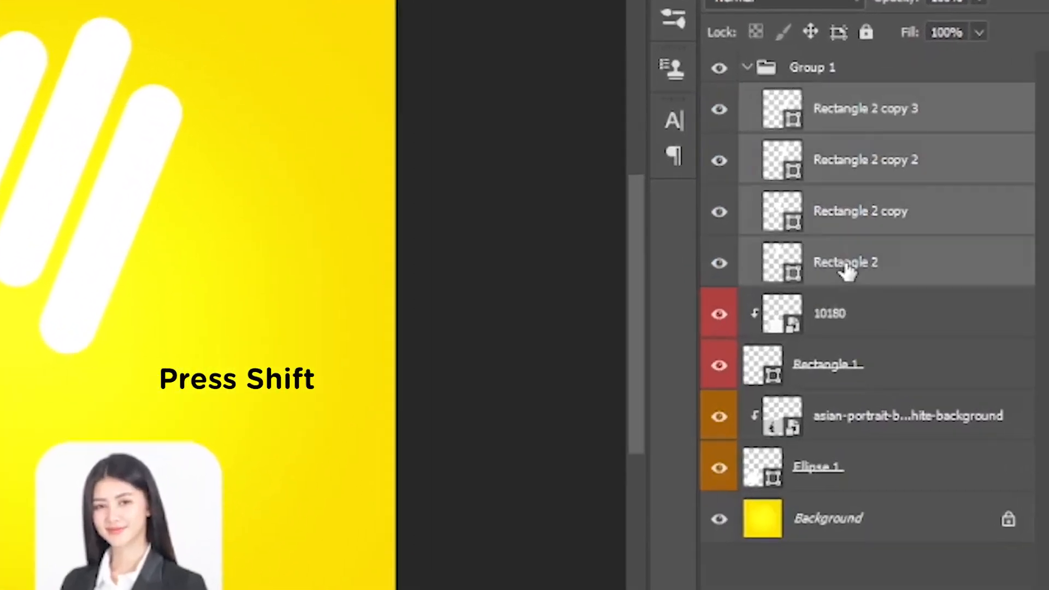
pyautogui.rightClick(879, 194)
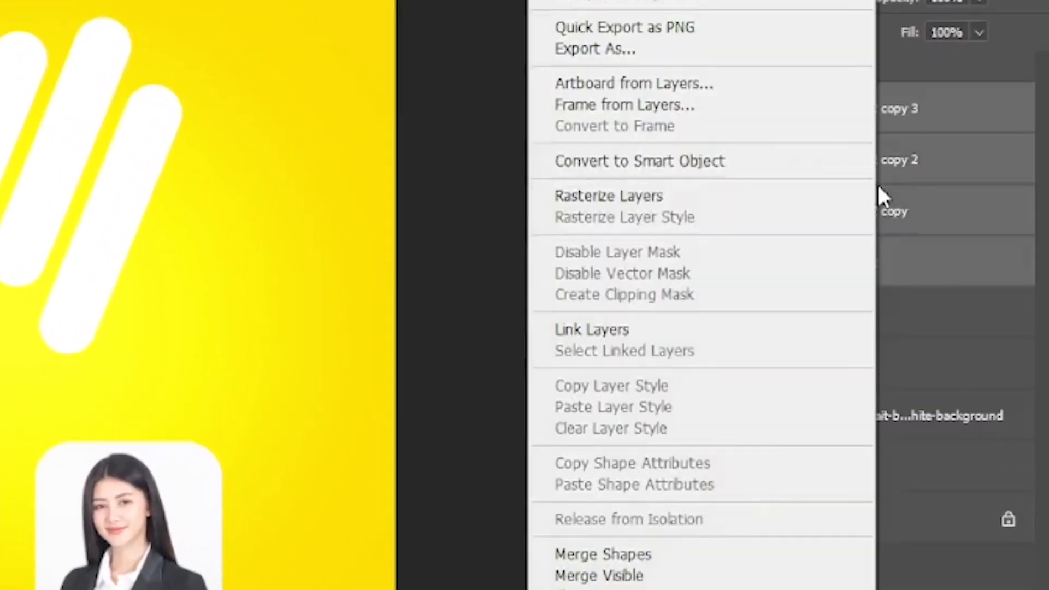
pyautogui.click(623, 328)
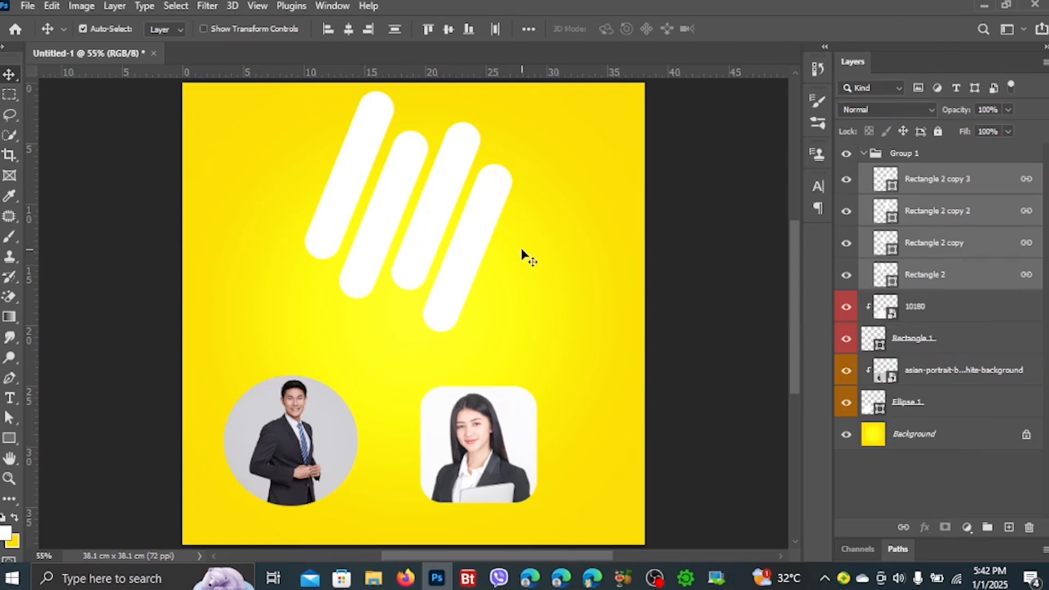
pyautogui.click(522, 254)
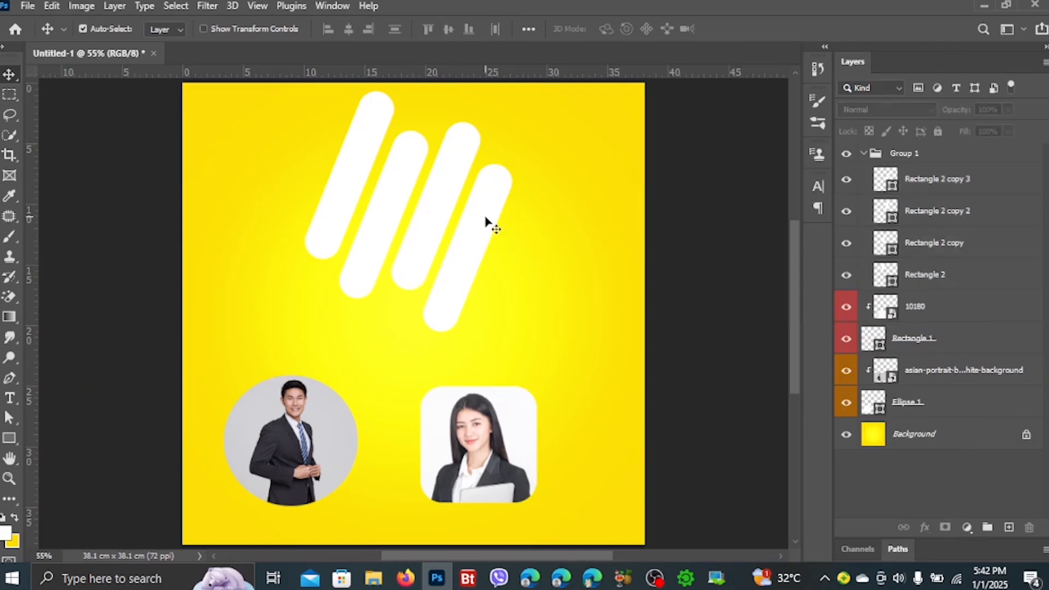
# Move the linked bars slightly down and to the right on the canvas, and collapse Group 1.
pyautogui.moveTo(475, 224); pyautogui.dragTo(502, 252)
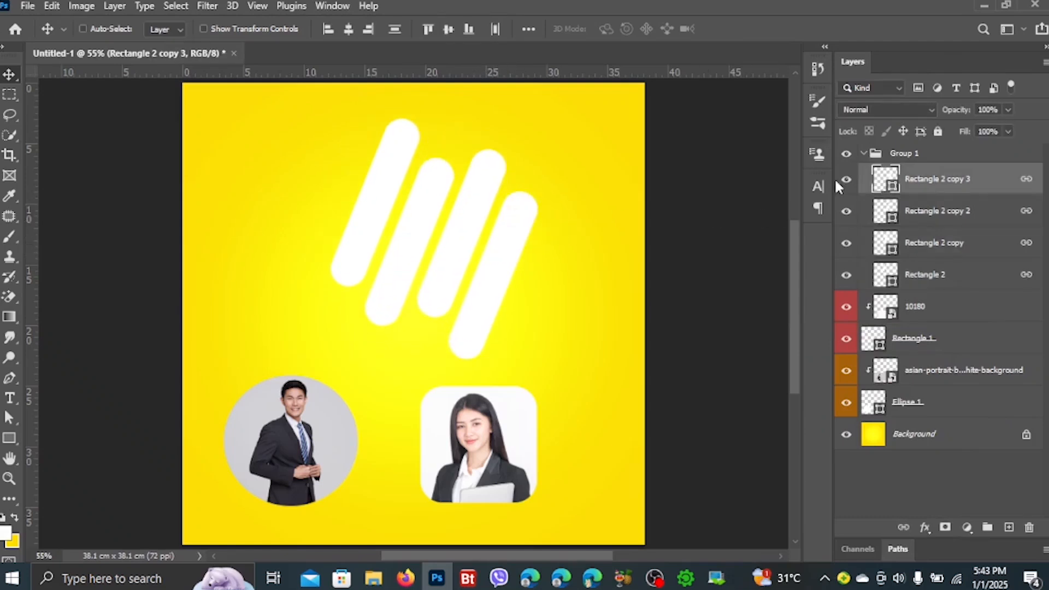
pyautogui.hotkey('ctrl', 'z')
pyautogui.click(863, 154)
pyautogui.moveTo(476, 247); pyautogui.dragTo(489, 257)
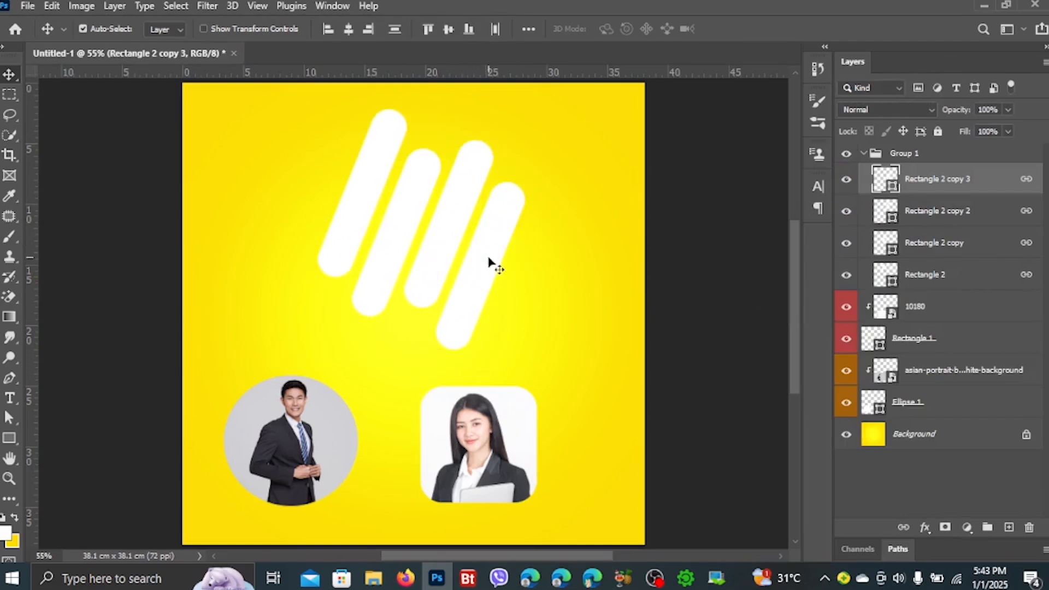
pyautogui.click(864, 154)
# Place 13808.jpg as an embedded layer above Group 1 at its default size.
pyautogui.click(27, 6)
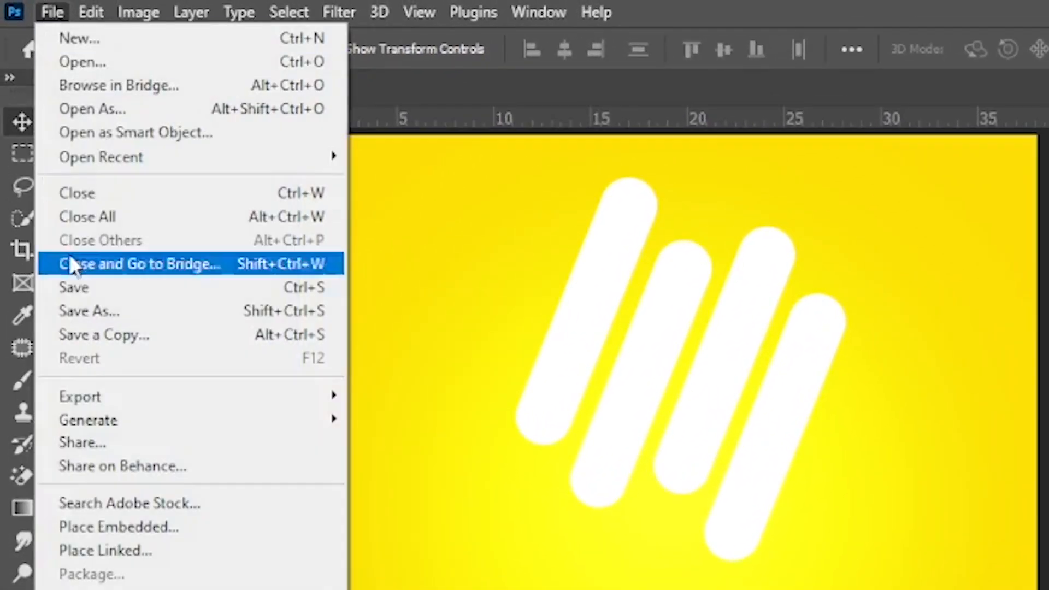
pyautogui.click(158, 528)
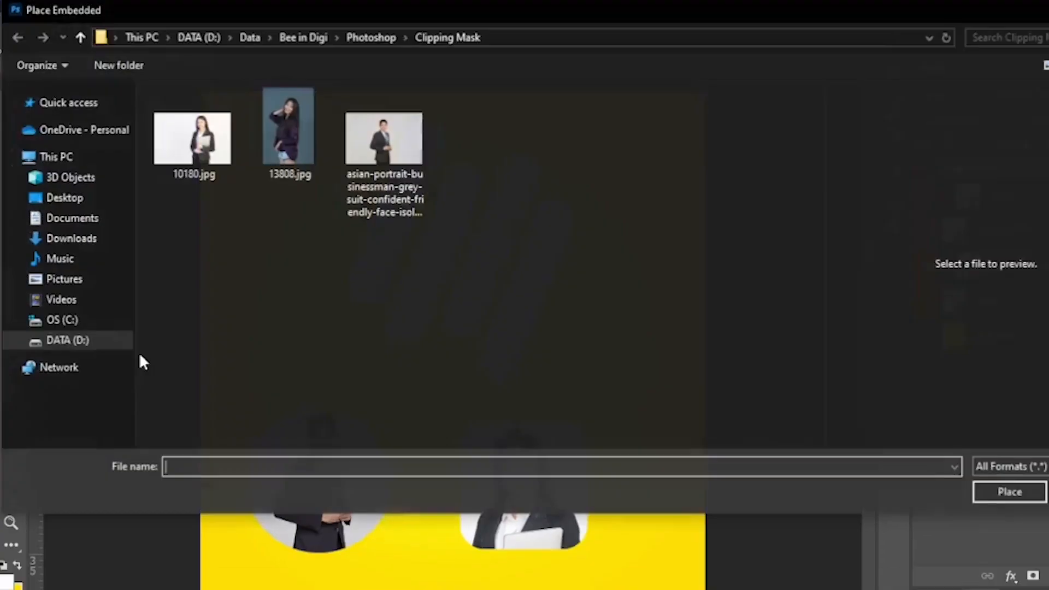
pyautogui.doubleClick(290, 164)
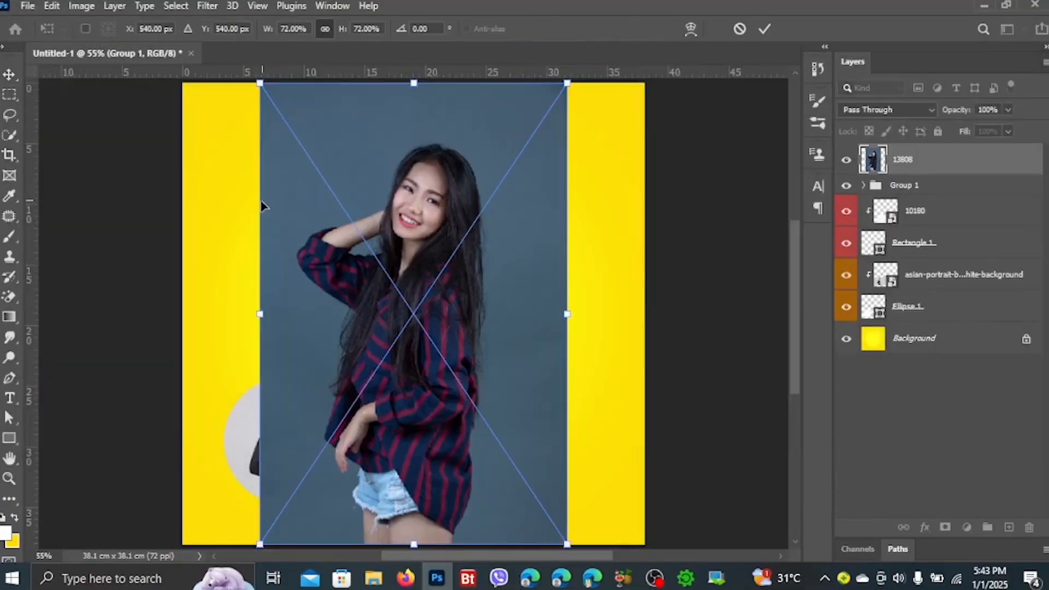
pyautogui.click(764, 30)
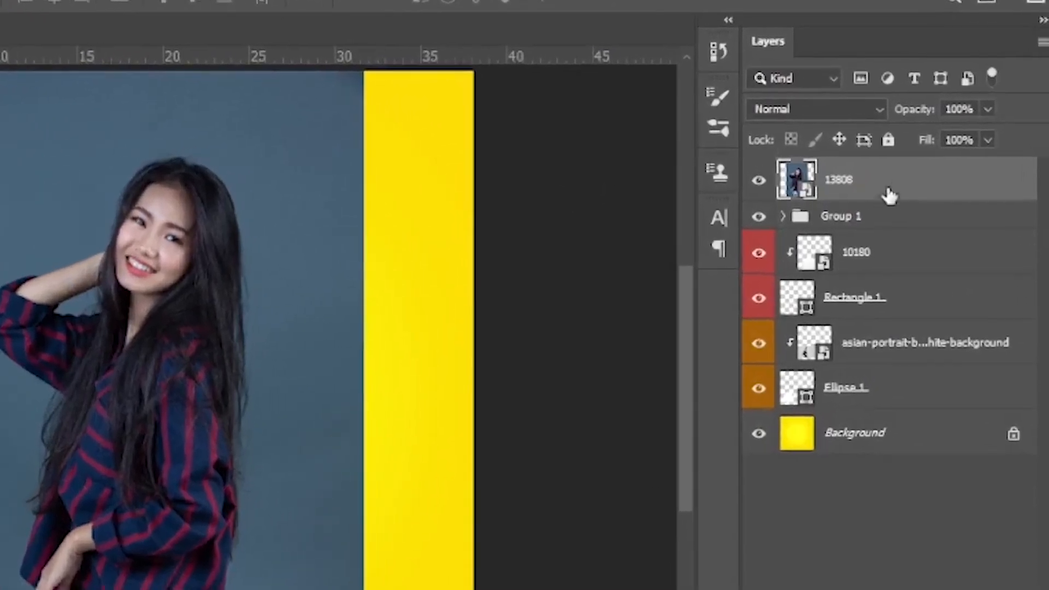
# Clip the 13808 photo to Group 1 and link the two layers.
pyautogui.rightClick(945, 163)
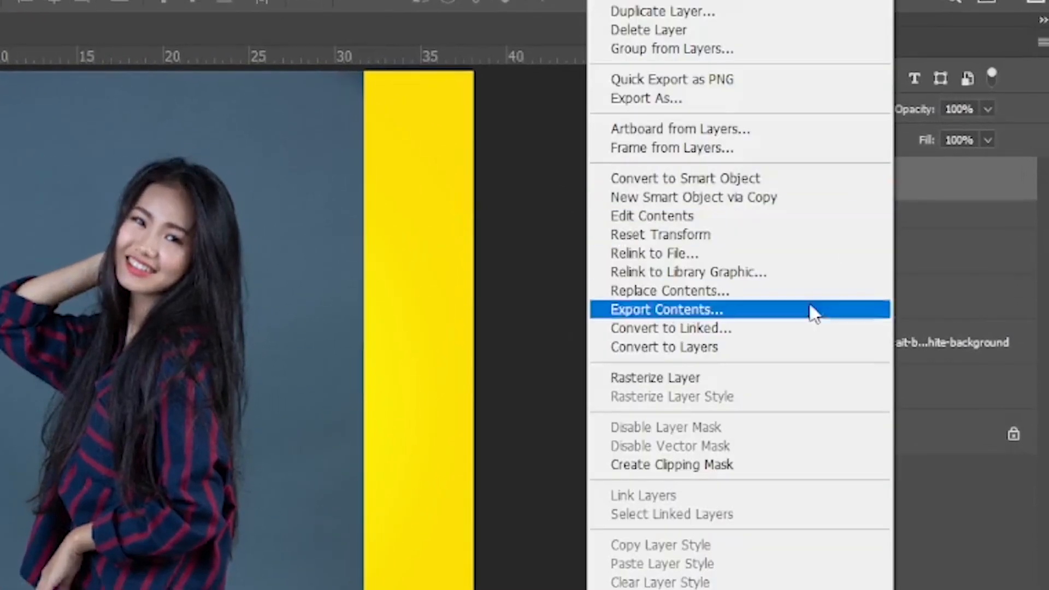
pyautogui.click(761, 466)
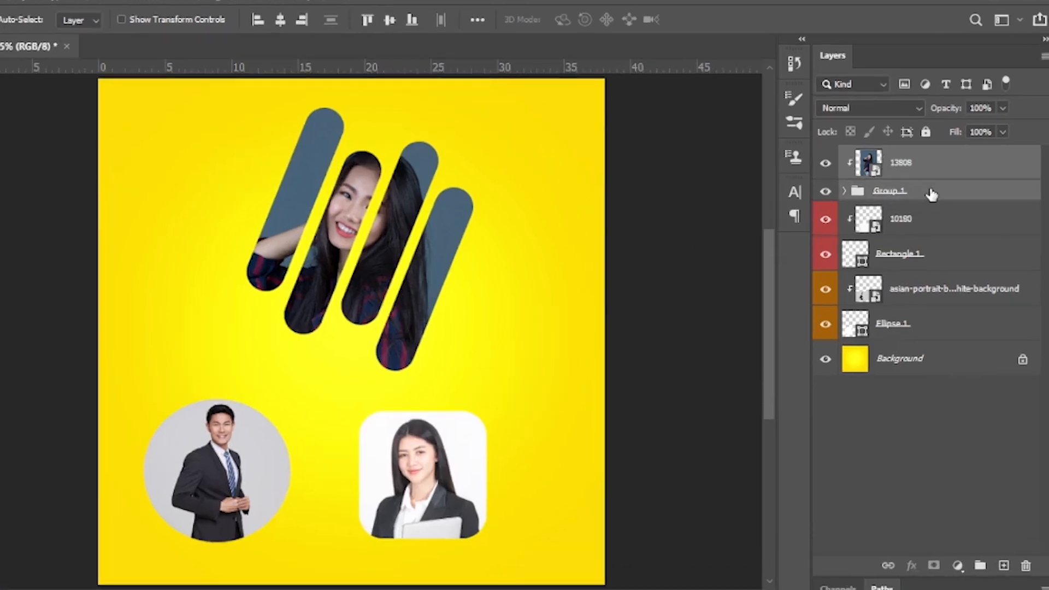
pyautogui.rightClick(935, 193)
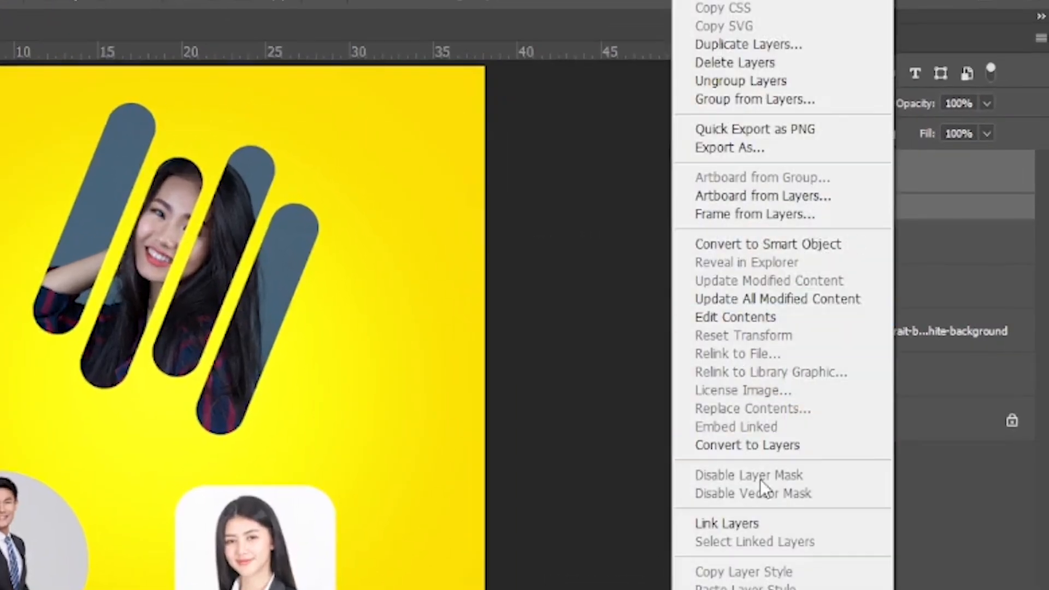
pyautogui.click(765, 525)
# Scale down the linked 13808 photo and bar group and position them just above the circle portrait.
pyautogui.moveTo(487, 273); pyautogui.dragTo(407, 241)
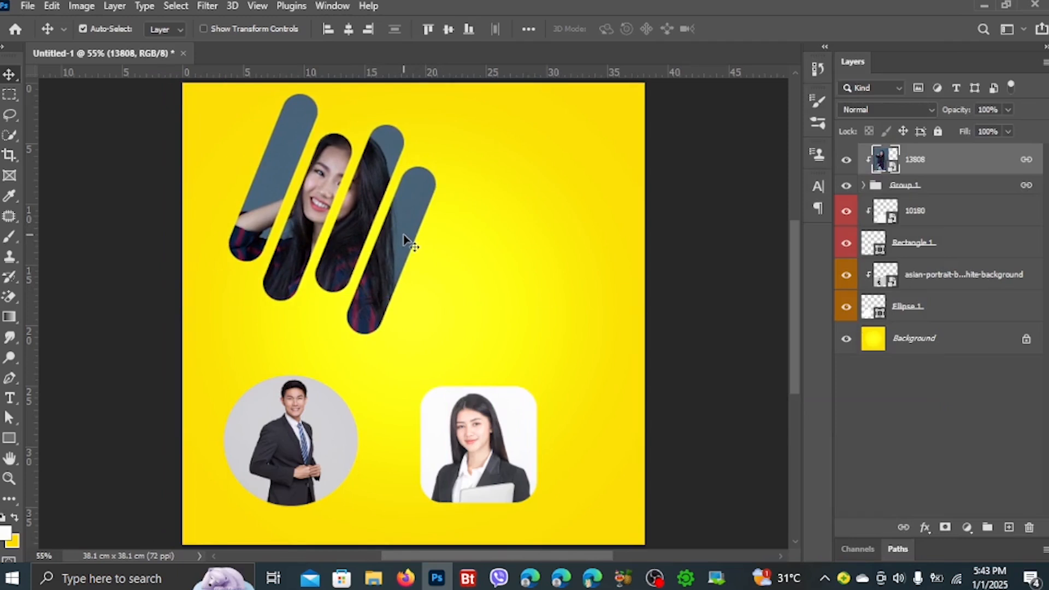
pyautogui.hotkey('ctrl', 't')
pyautogui.scroll(-2, 463, 143)
pyautogui.moveTo(469, 103); pyautogui.dragTo(382, 239)
pyautogui.moveTo(338, 316); pyautogui.dragTo(333, 280)
pyautogui.click(764, 29)
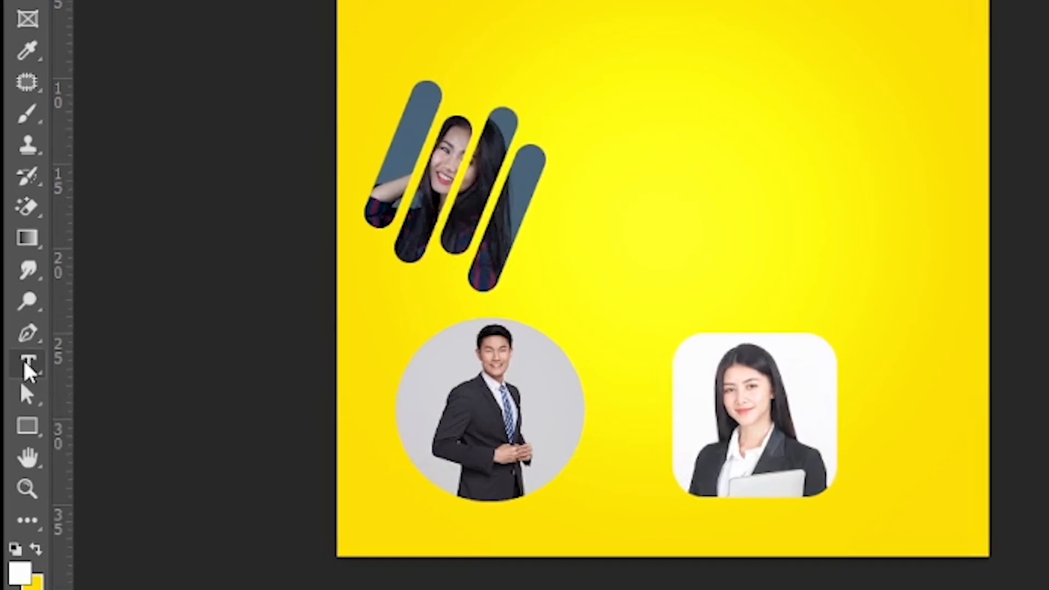
# Add a text layer reading "BeeinDigi" in the upper middle of the canvas.
pyautogui.click(27, 365)
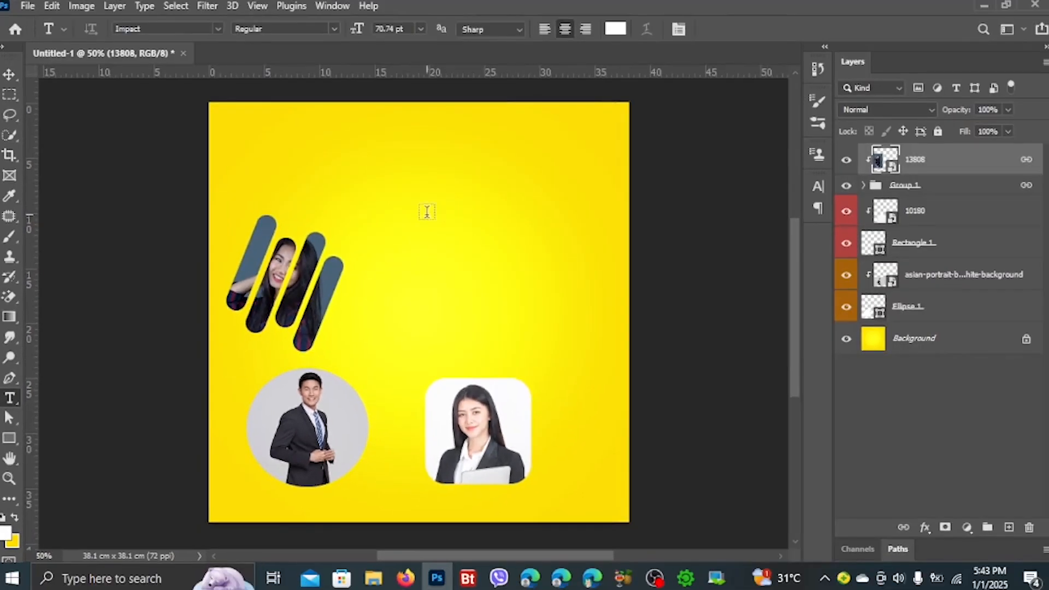
pyautogui.click(395, 206)
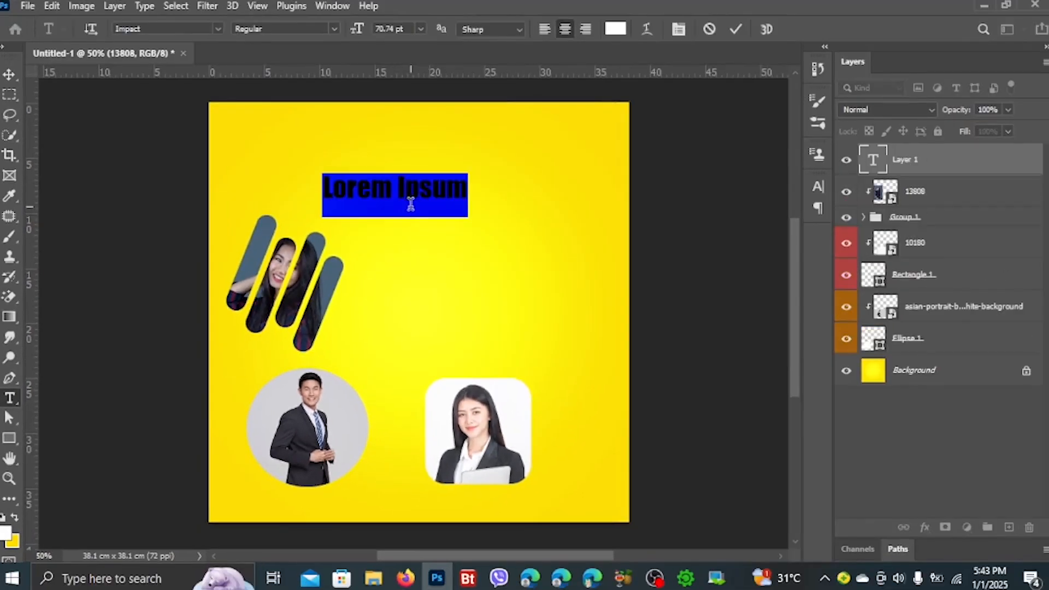
pyautogui.write('B')
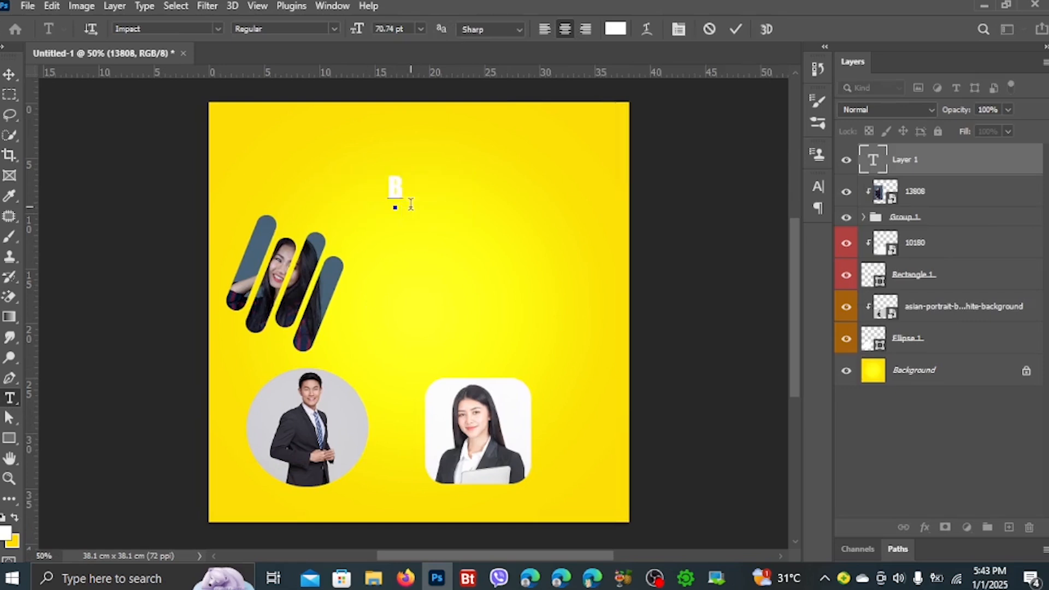
pyautogui.write('eein')
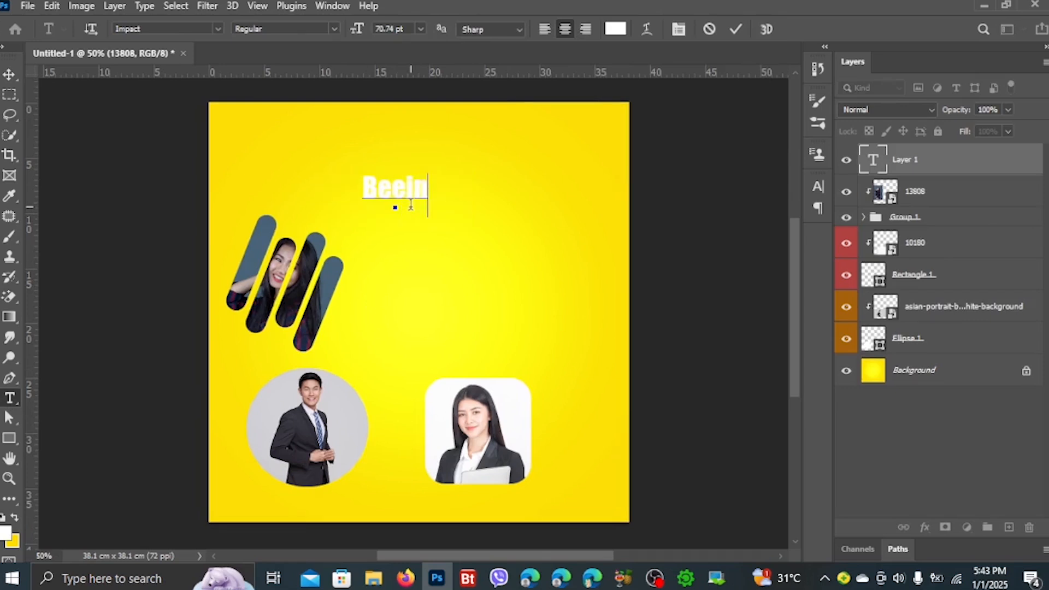
pyautogui.write('Digi')
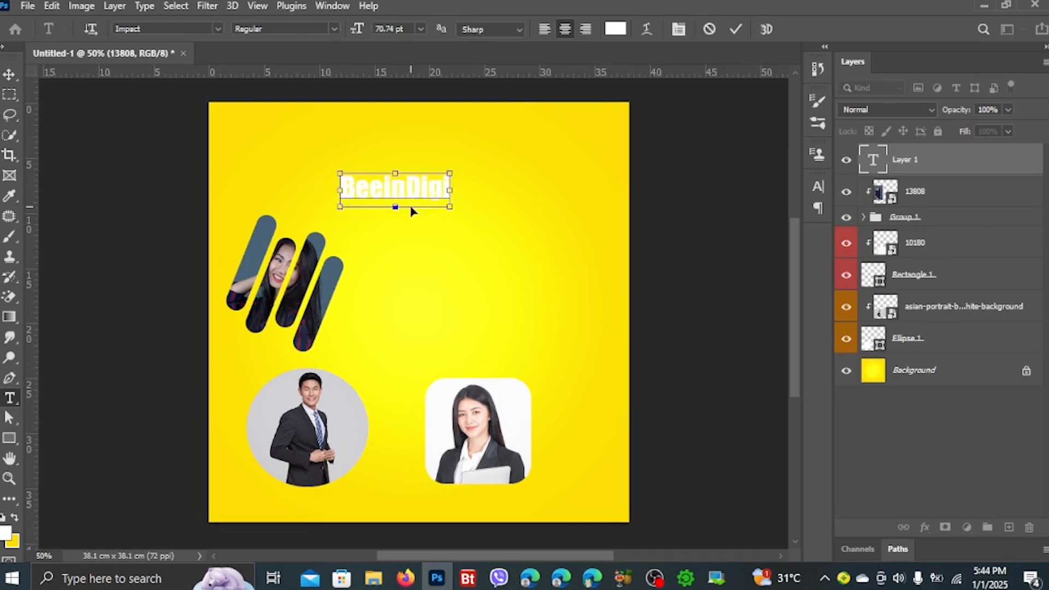
pyautogui.doubleClick(411, 212)
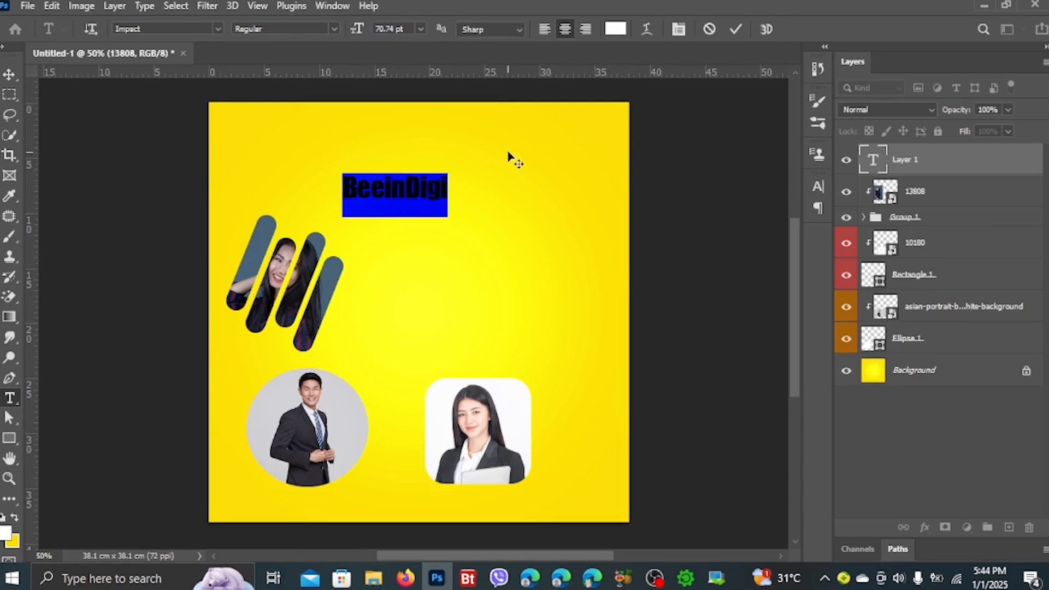
pyautogui.click(735, 29)
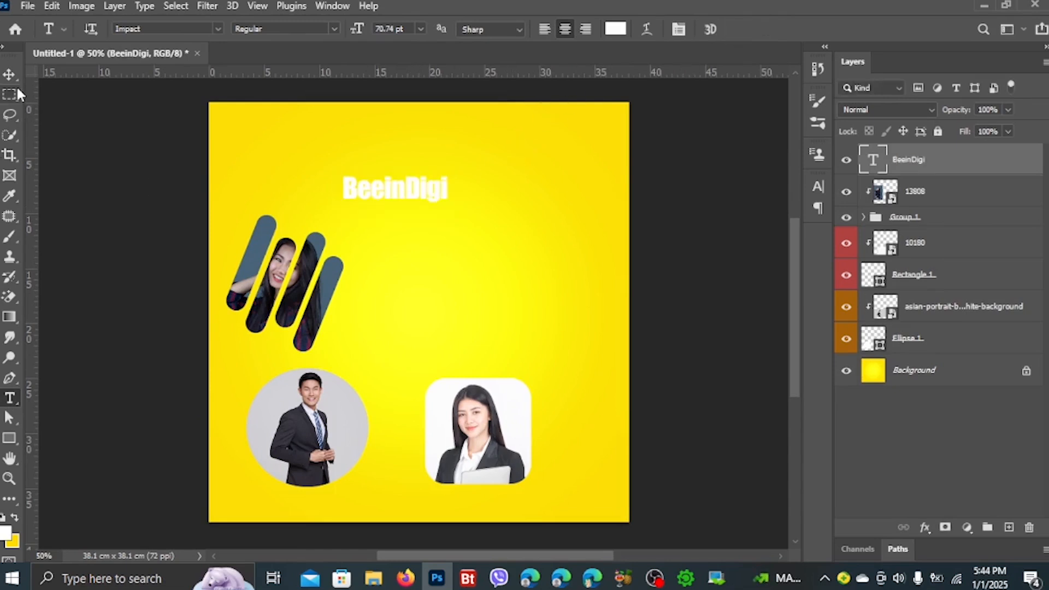
# Enlarge the BeeinDigi text to about 237% and position it in the upper part of the canvas, beside the tilted bars.
pyautogui.hotkey('ctrl', 't')
pyautogui.moveTo(449, 208); pyautogui.dragTo(582, 306)
pyautogui.moveTo(532, 218); pyautogui.dragTo(515, 219)
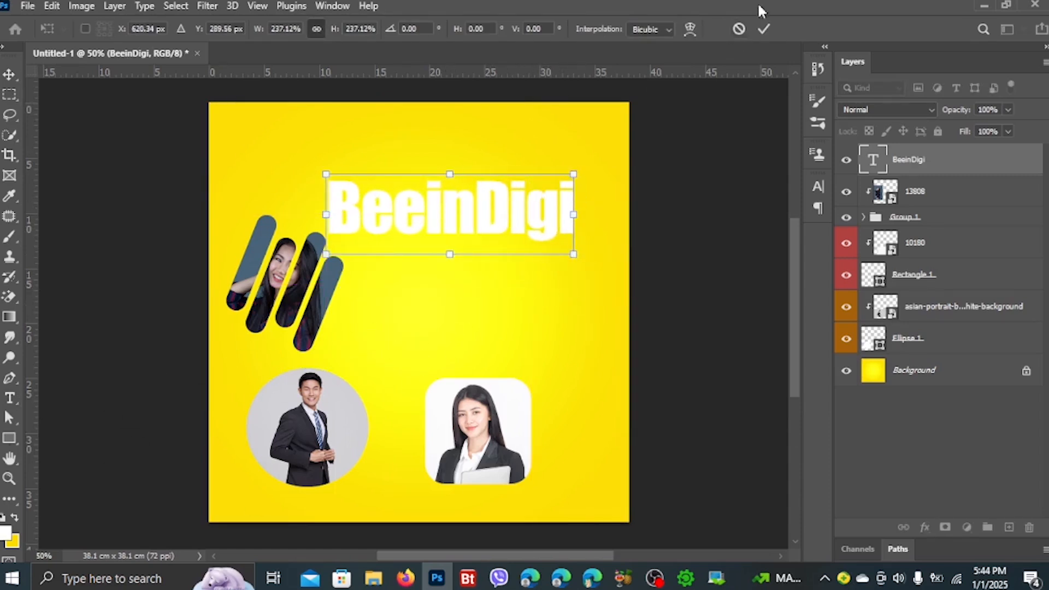
pyautogui.click(763, 29)
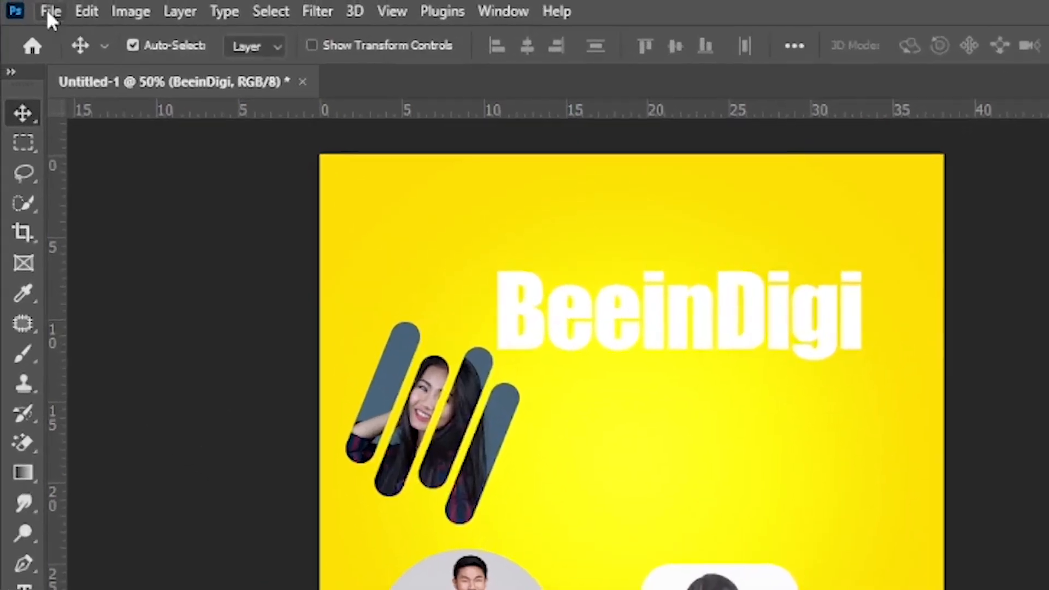
# Place 13808.jpg as an embedded layer above the BeeinDigi text layer at its default size.
pyautogui.click(28, 6)
pyautogui.click(185, 558)
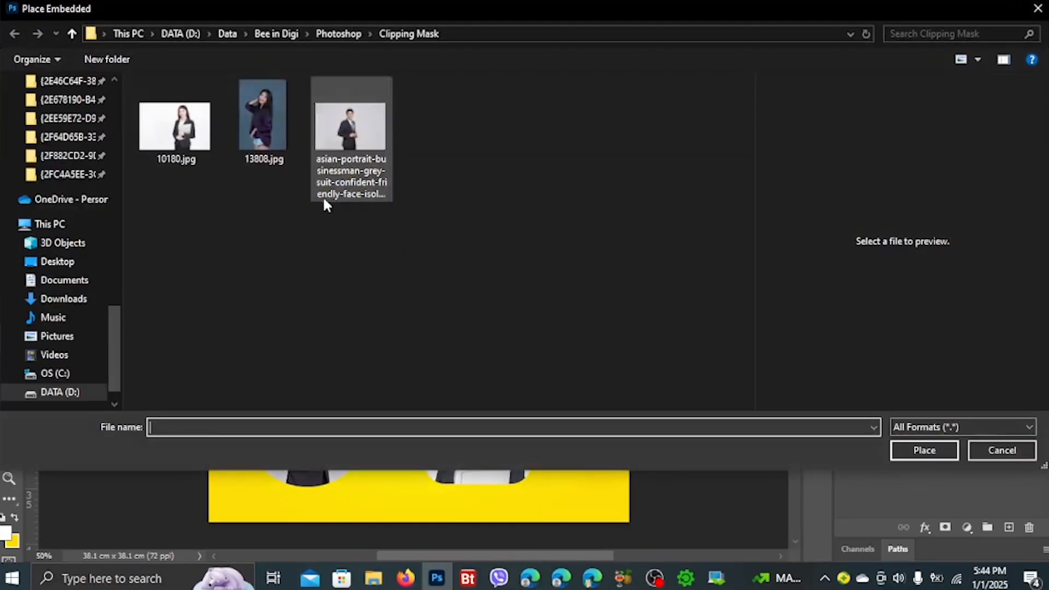
pyautogui.click(244, 127)
pyautogui.doubleClick(257, 118)
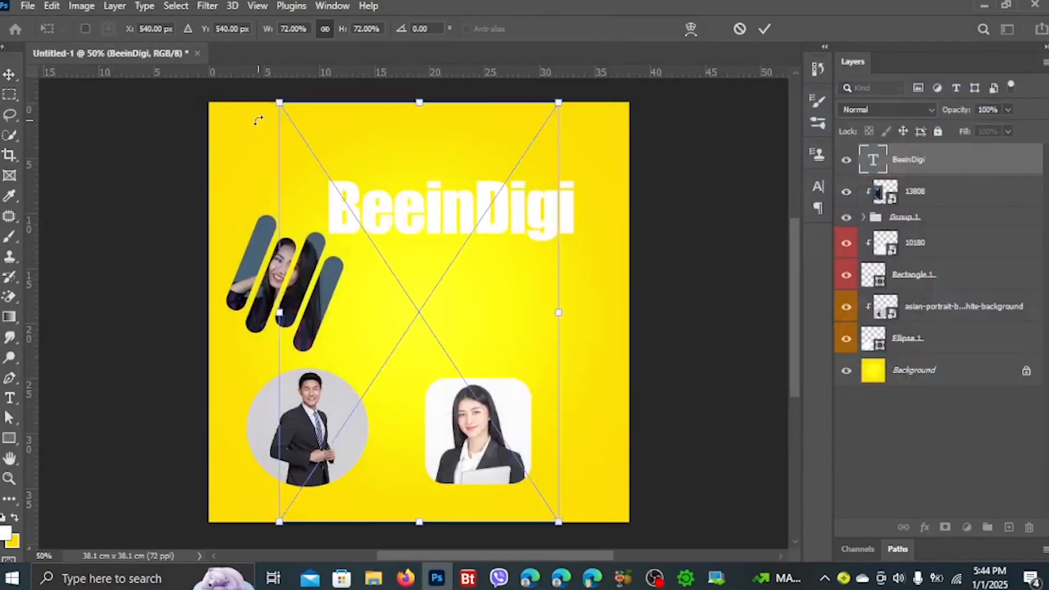
pyautogui.click(770, 22)
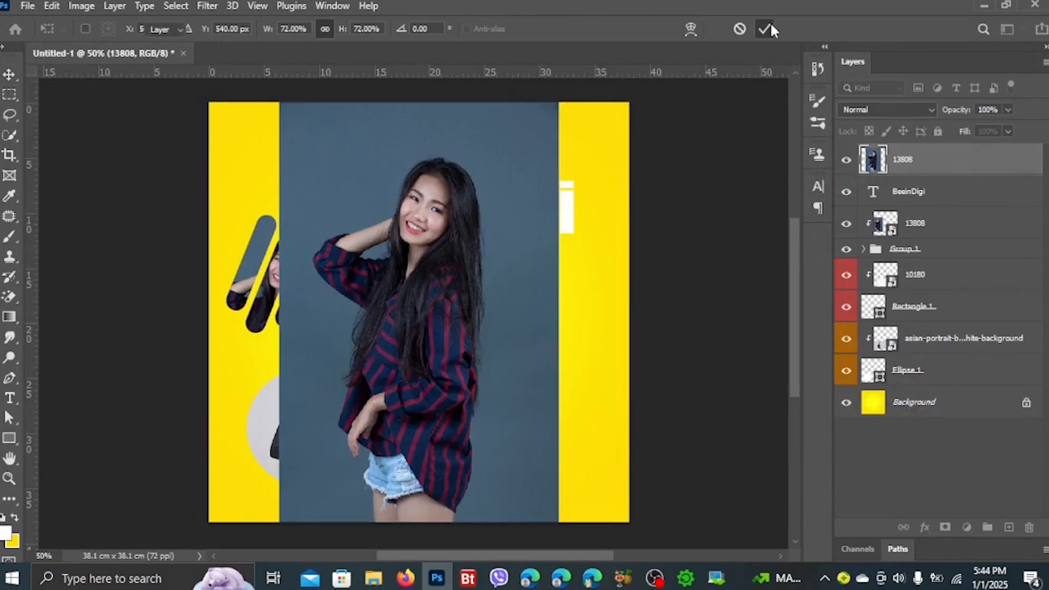
# Clip the new 13808 photo to the BeeinDigi text and shift the photo right until it fills every letter.
pyautogui.hotkey('ctrl', 'alt', 'g')
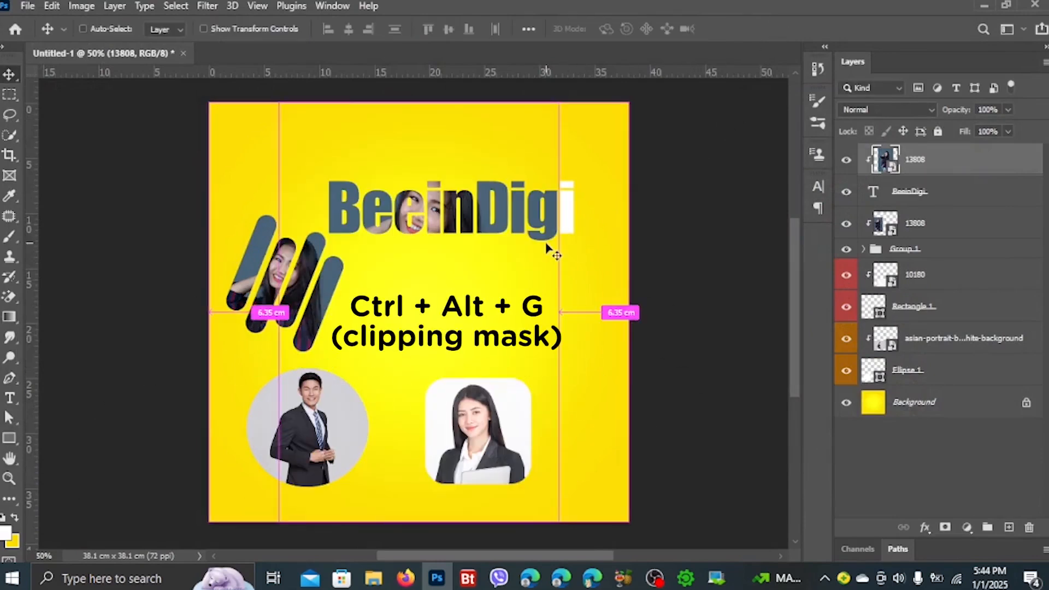
pyautogui.hotkey('ctrl', 't')
pyautogui.moveTo(521, 261); pyautogui.dragTo(555, 206)
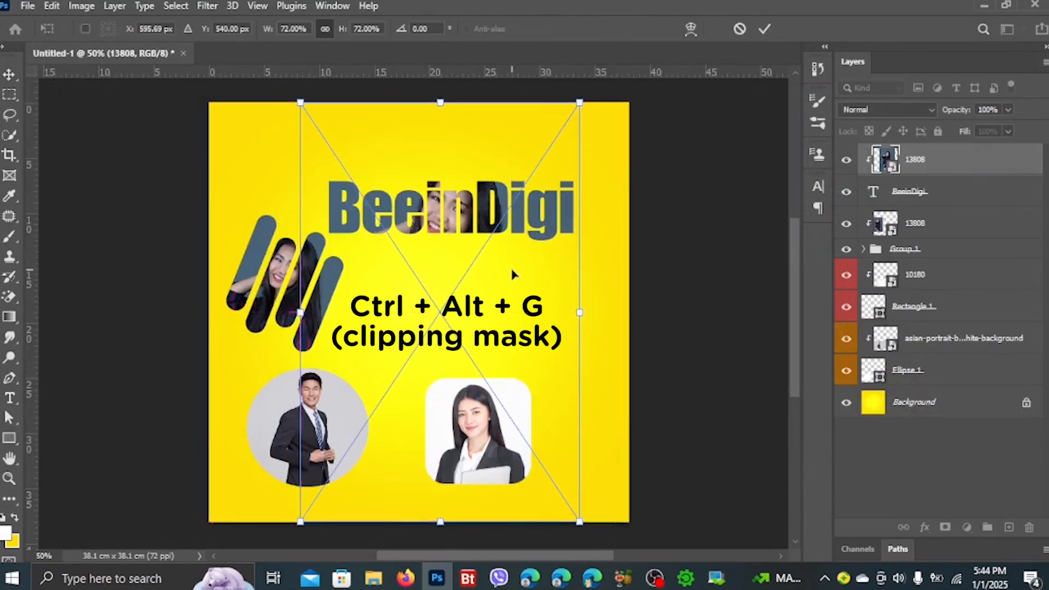
pyautogui.click(765, 27)
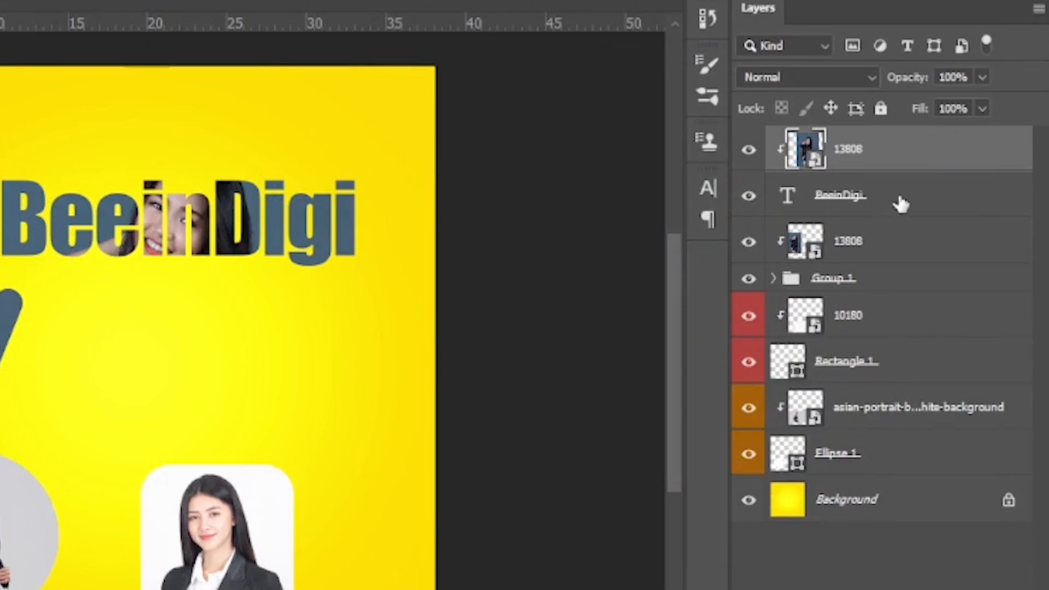
# Link the top 13808 photo layer with the BeeinDigi text layer.
pyautogui.keyDown('shift'); pyautogui.click(900, 204); pyautogui.keyUp('shift')
pyautogui.rightClick(900, 178)
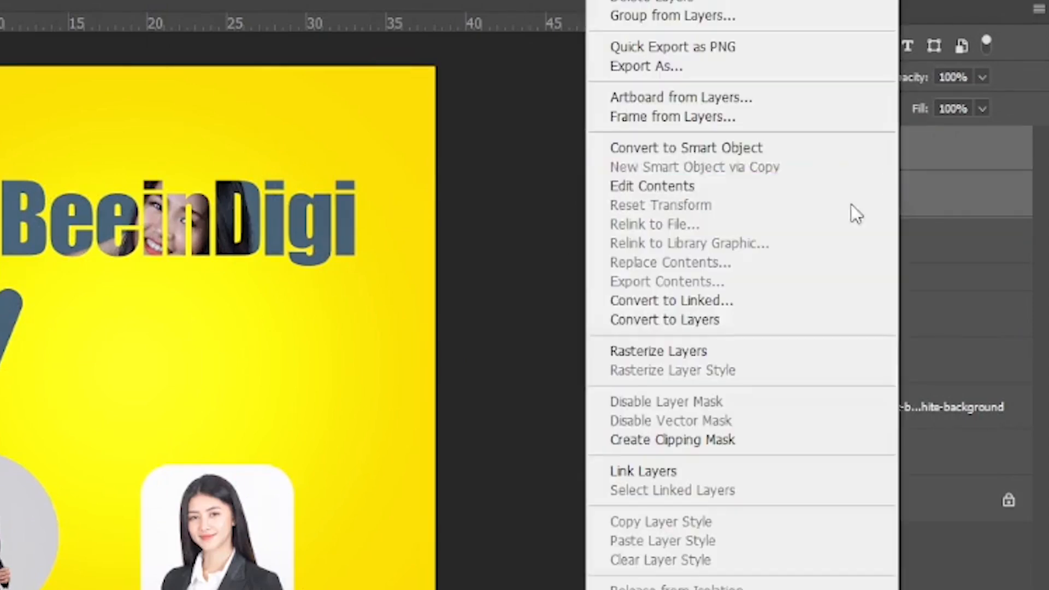
pyautogui.click(686, 468)
# Color-label the linked BeeinDigi text and its 13808 photo layers, trying yellow before settling on blue.
pyautogui.rightClick(747, 180)
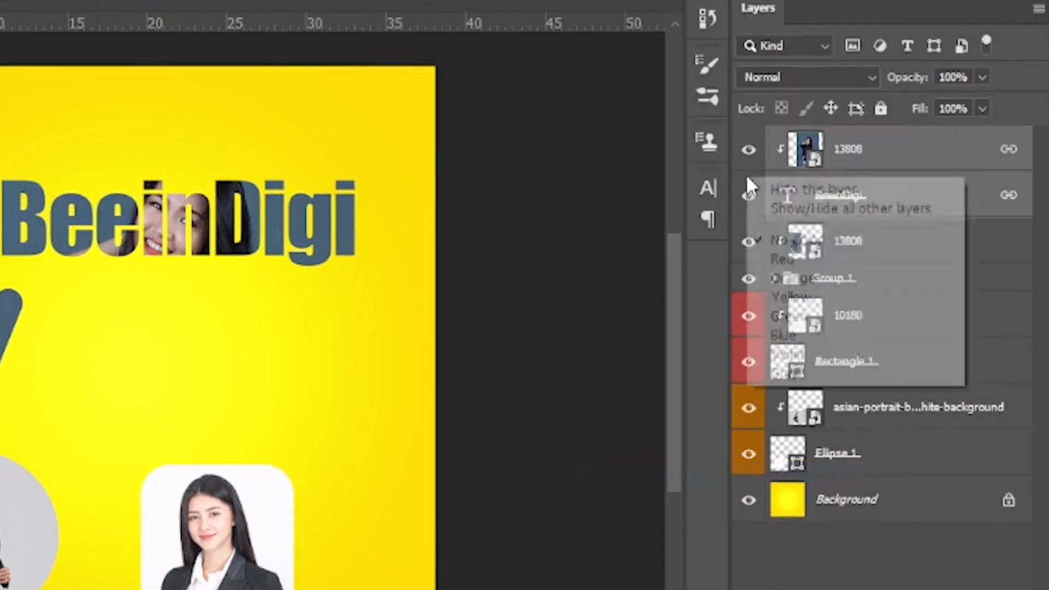
pyautogui.click(795, 296)
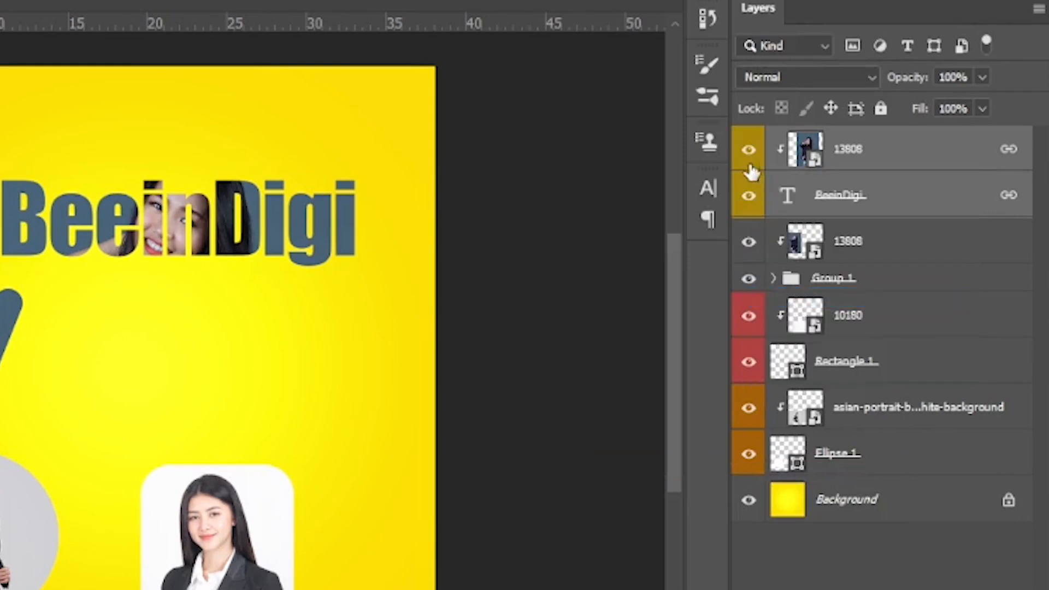
pyautogui.rightClick(744, 181)
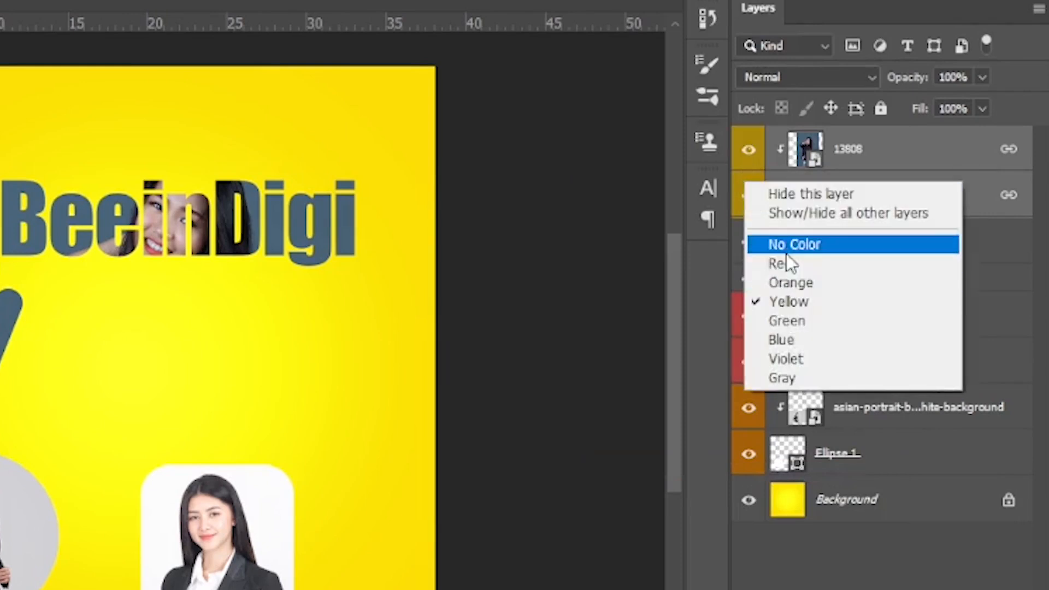
pyautogui.click(824, 341)
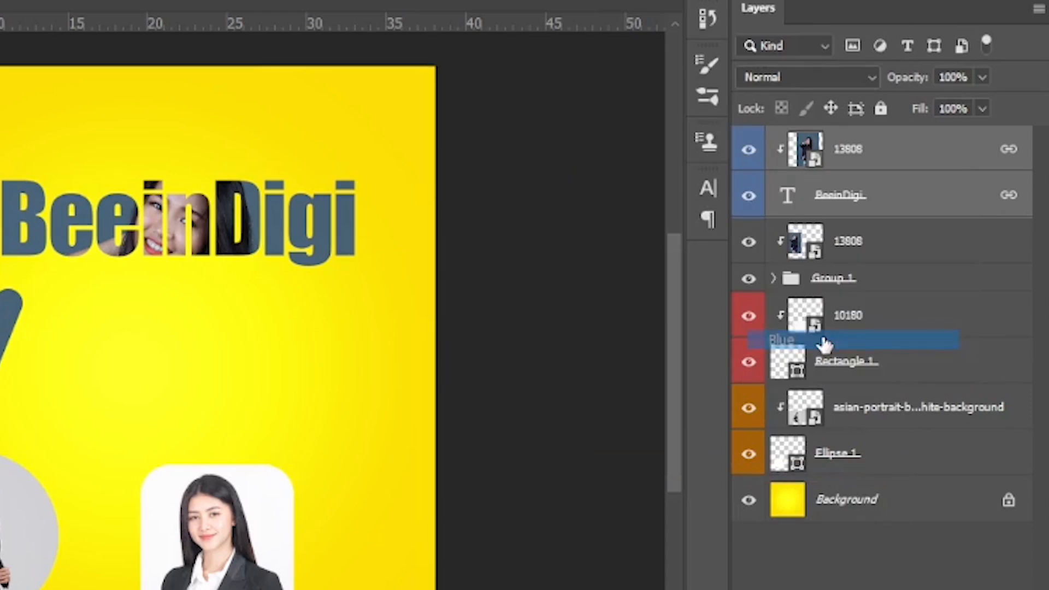
# Color-label the linked Group 1 and its clipped 13808 photo layer green.
pyautogui.click(872, 256)
pyautogui.keyDown('ctrl'); pyautogui.click(872, 289); pyautogui.keyUp('ctrl')
pyautogui.rightClick(742, 262)
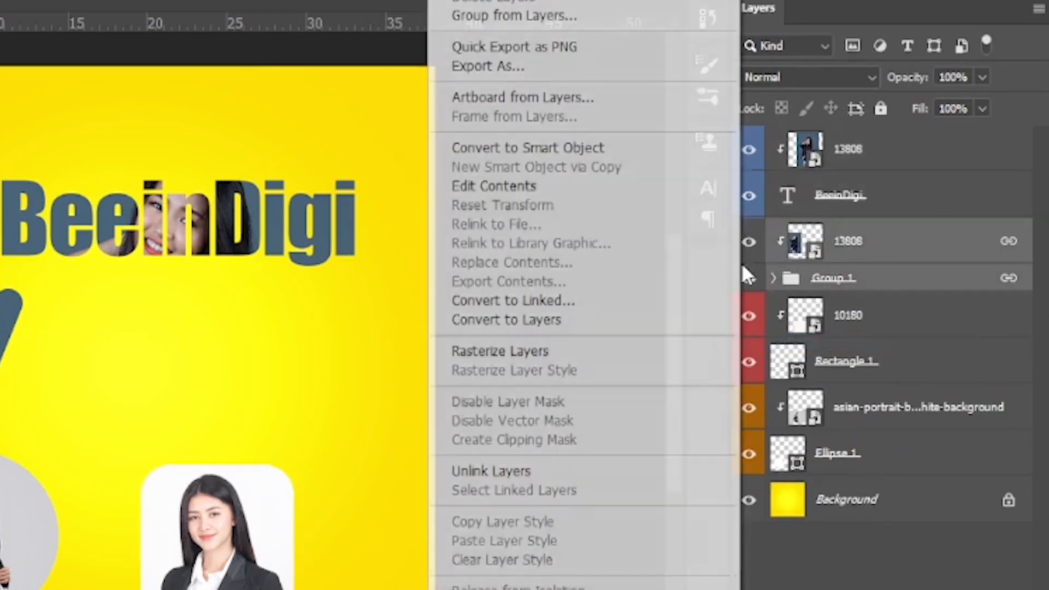
pyautogui.press('Escape')
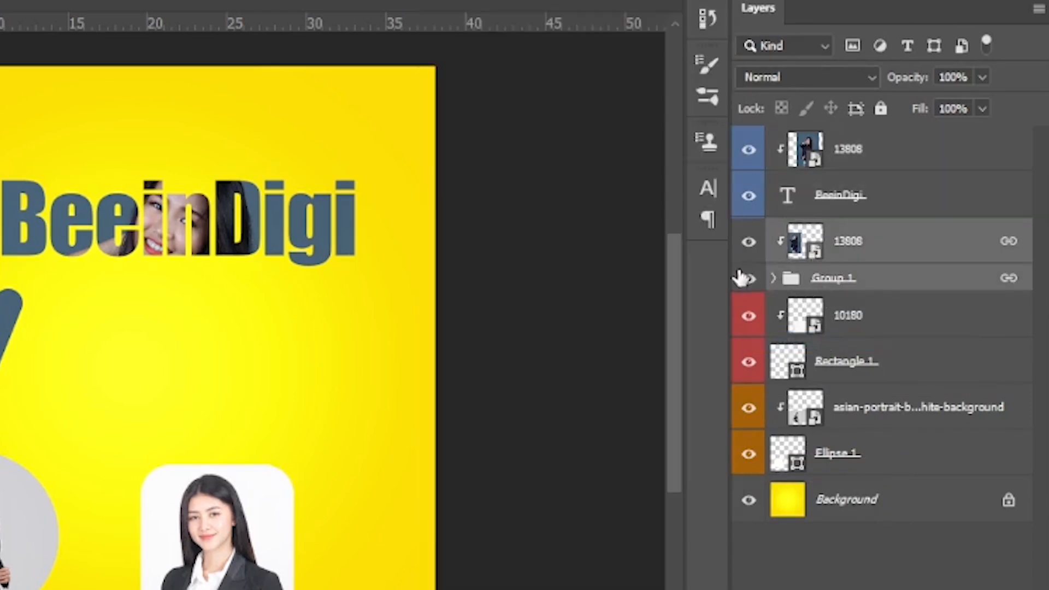
pyautogui.rightClick(744, 265)
pyautogui.click(781, 414)
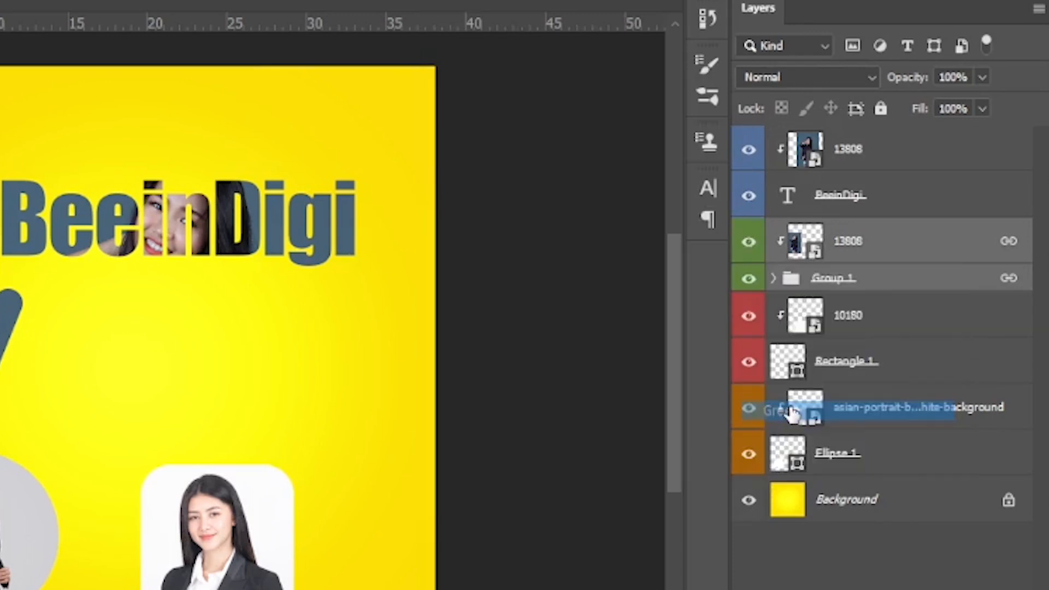
# Rearrange the masked pieces on the canvas: text at the upper right, bars beneath it, circle at the upper left, rounded square at the lower middle.
pyautogui.moveTo(315, 241); pyautogui.dragTo(357, 177)
pyautogui.moveTo(127, 303); pyautogui.dragTo(439, 284)
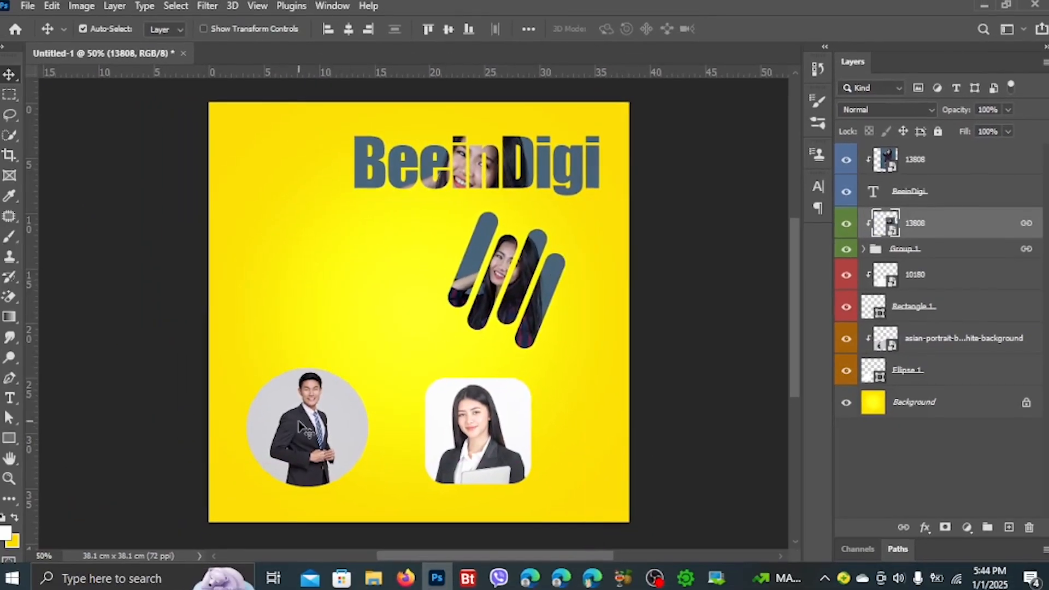
pyautogui.moveTo(299, 426); pyautogui.dragTo(272, 268)
pyautogui.moveTo(459, 447); pyautogui.dragTo(344, 432)
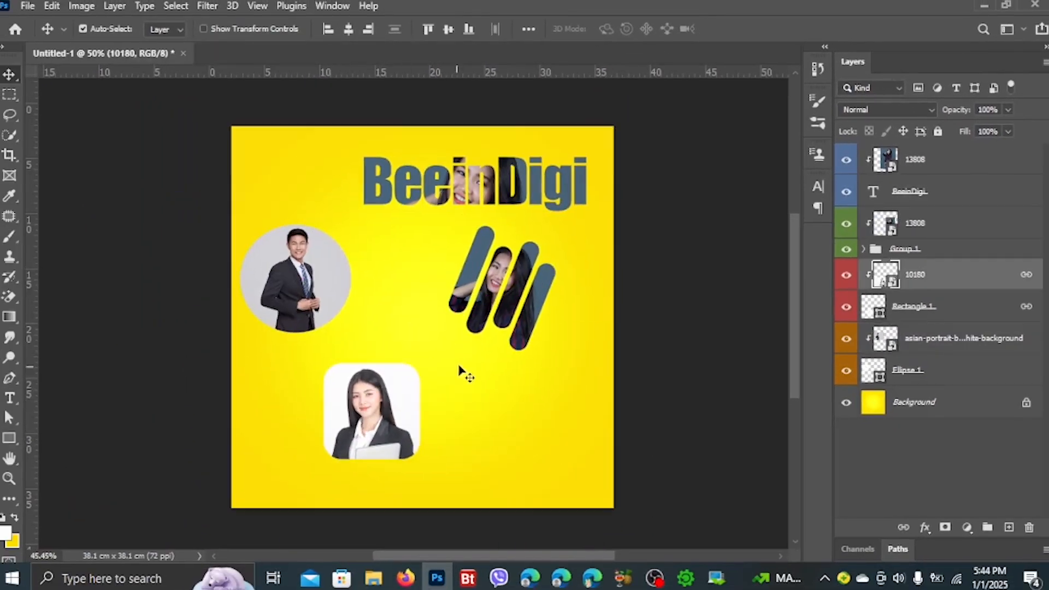